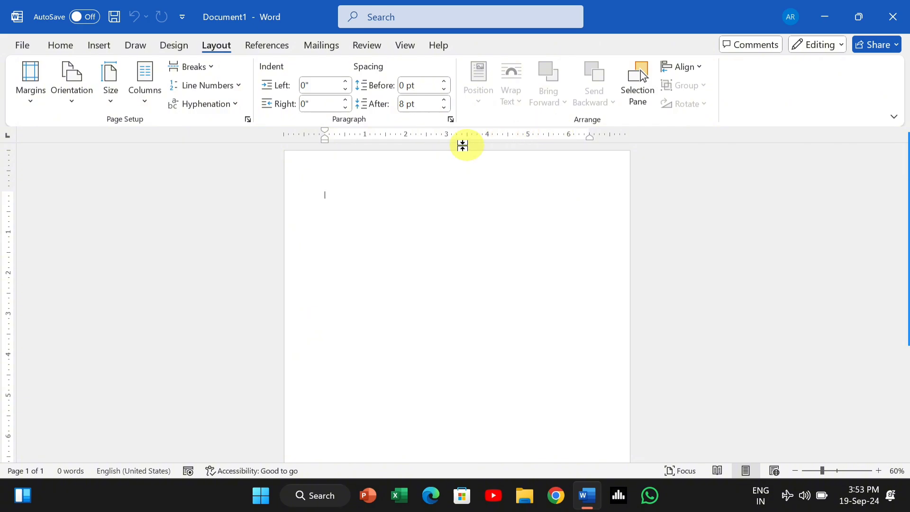
Hide the document rulers and show them again.
click(403, 45)
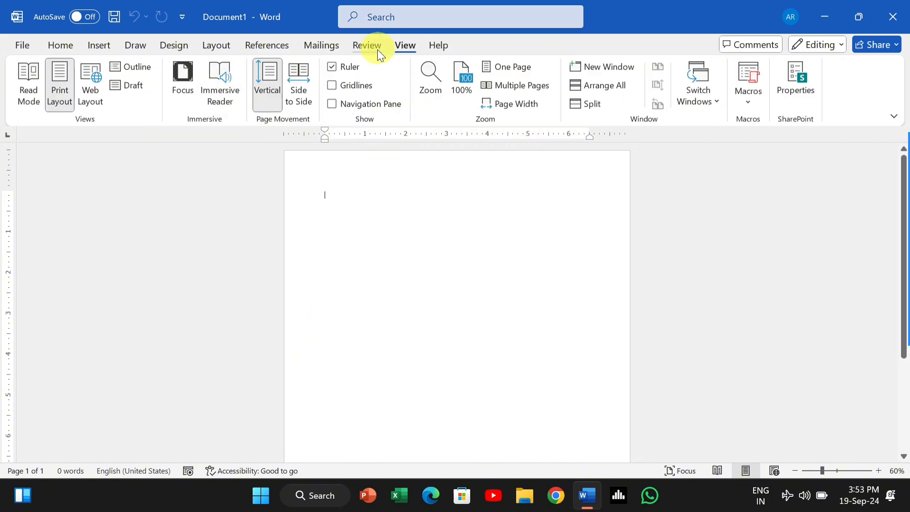
click(333, 67)
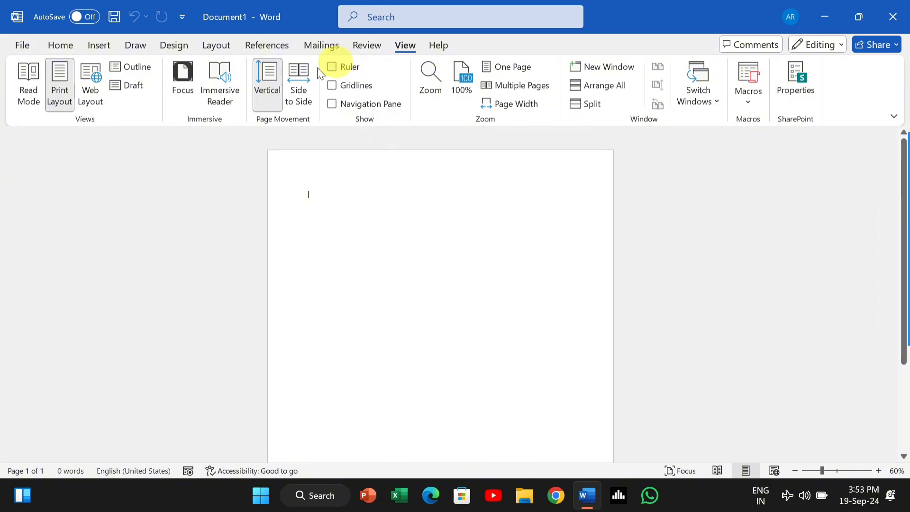
click(333, 66)
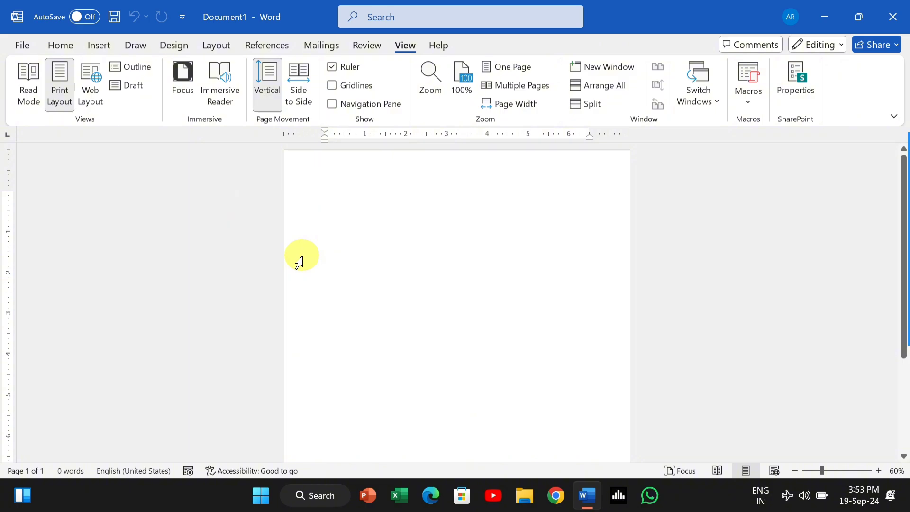
Generate sample paragraphs at the start of the blank document with the =rand() function.
text(=ran)
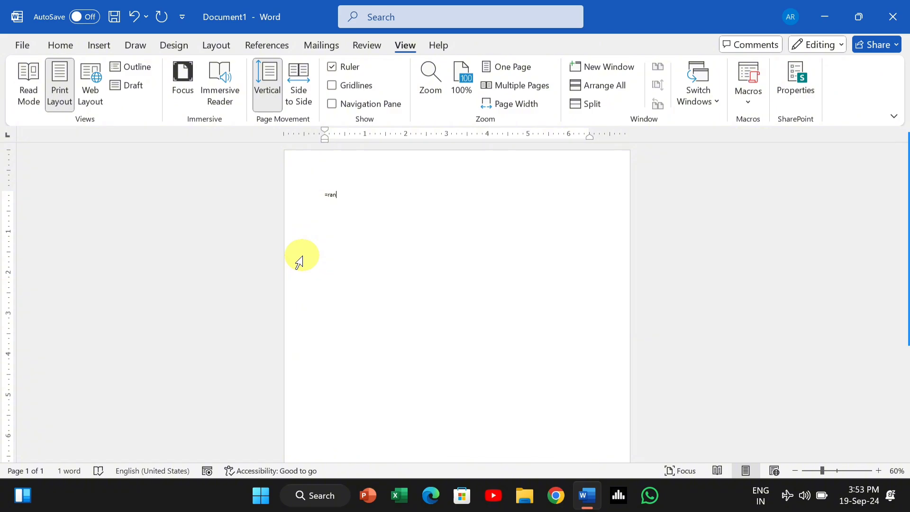
text(())
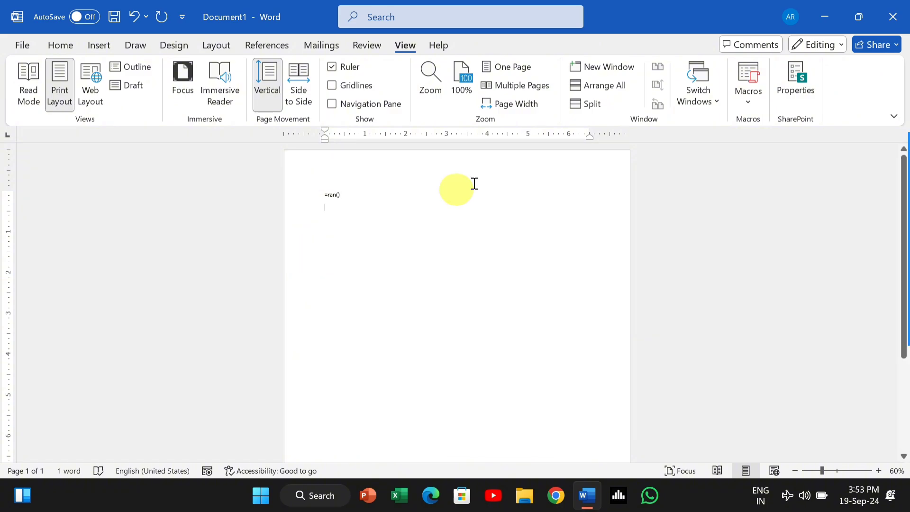
click(375, 181)
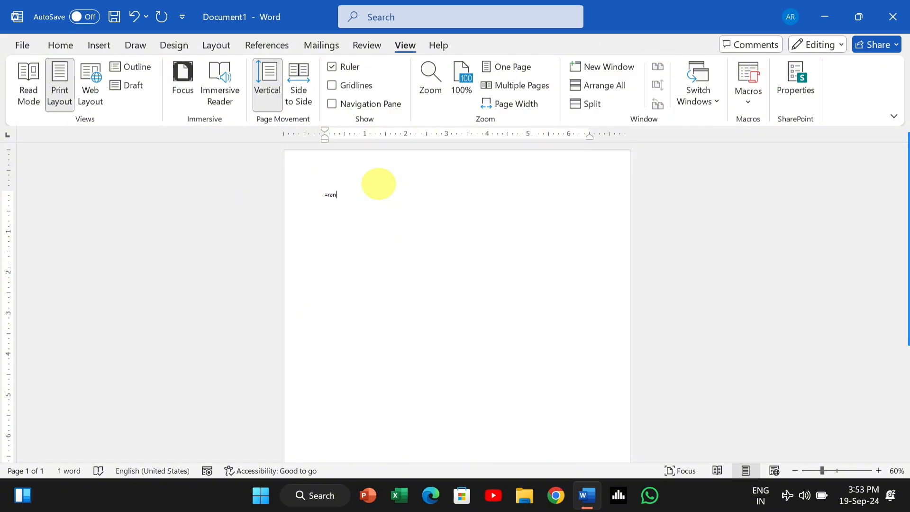
text(d()
key(Return)
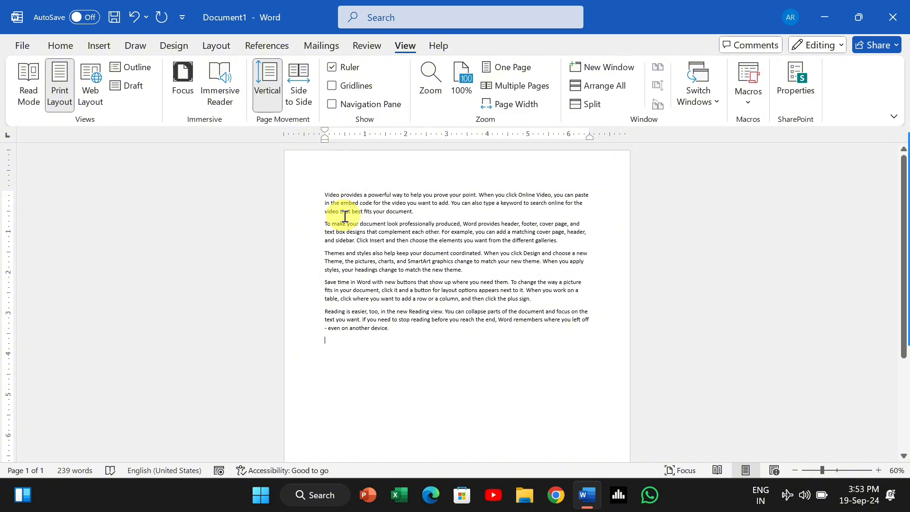
Copy all the sample paragraphs and paste them twice after the last paragraph.
key(ctrl+a)
key(ctrl+c)
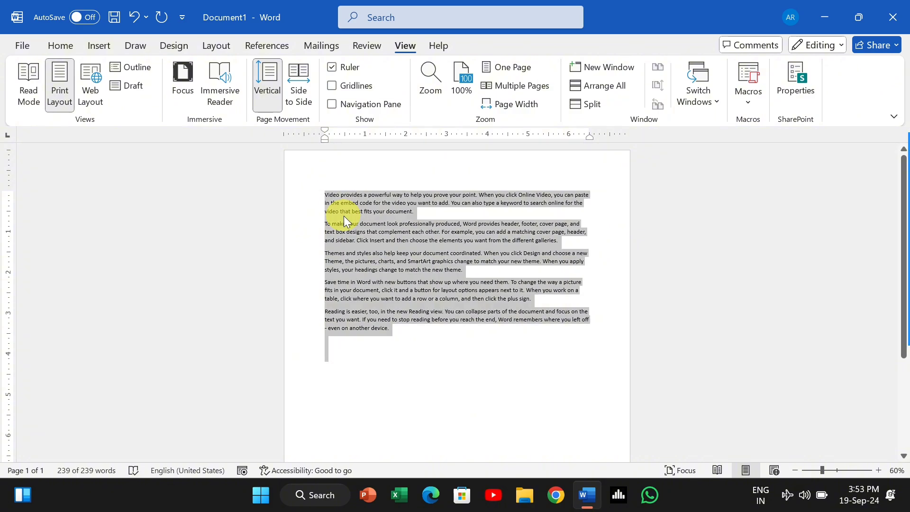
click(415, 326)
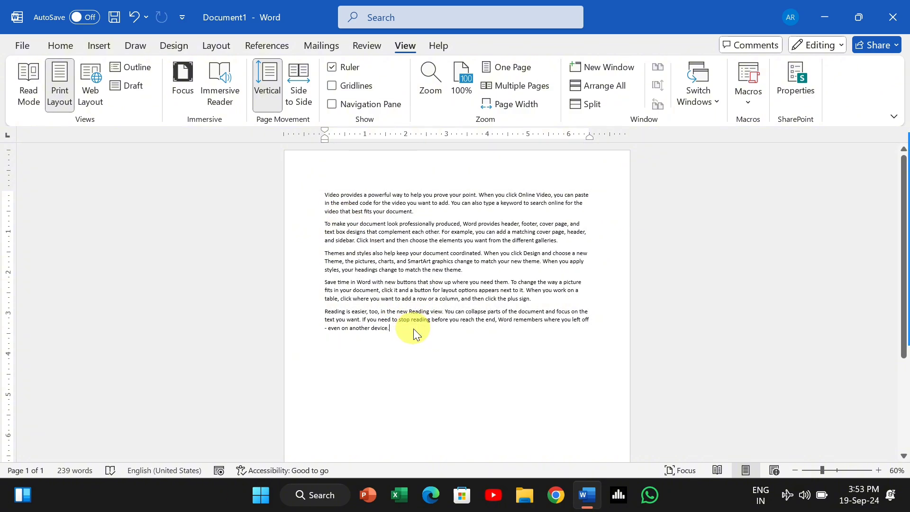
key(Return)
key(ctrl+z)
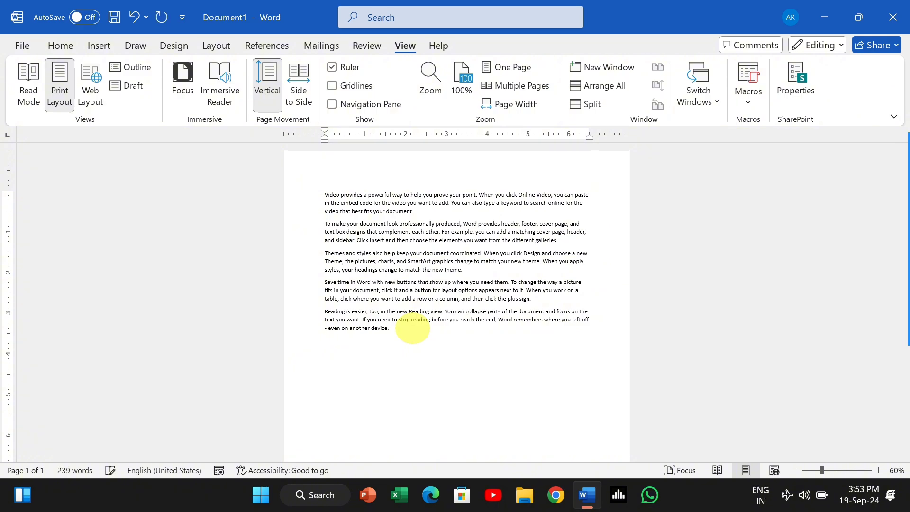
key(ctrl+v)
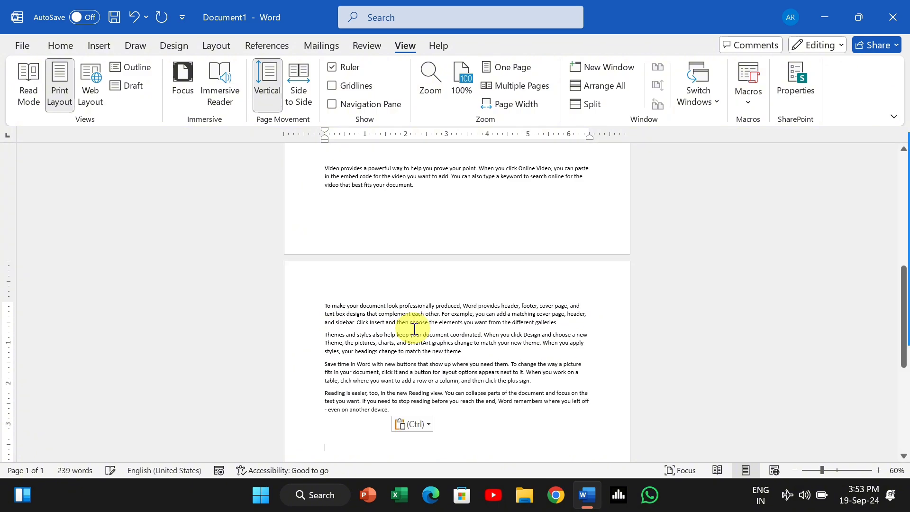
key(ctrl+v)
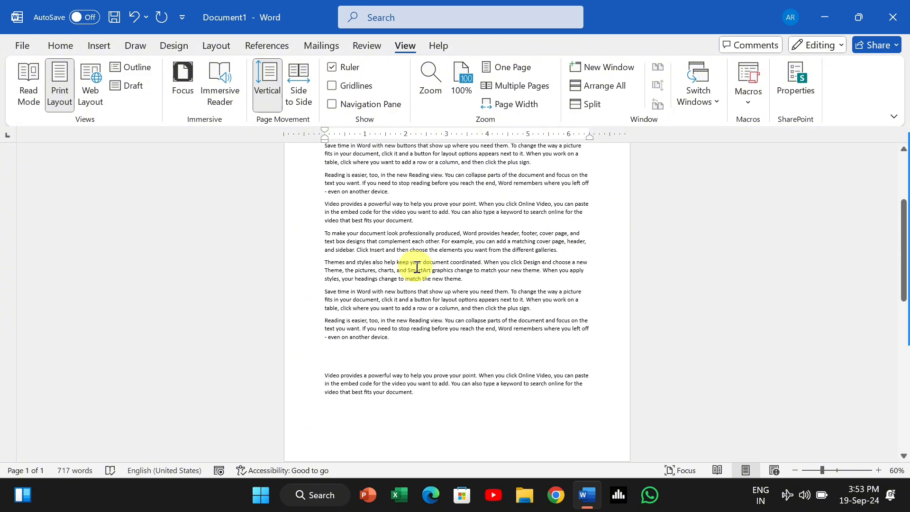
Examine both pages in the print preview from the last page back to the first, and return to the document.
scroll(416, 267, down, 1)
scroll(416, 267, down, 4)
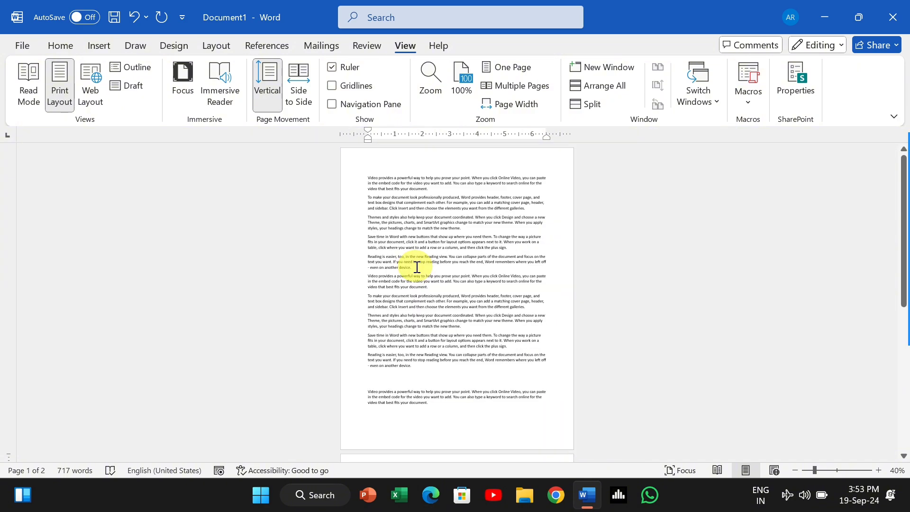
scroll(413, 273, up, 4)
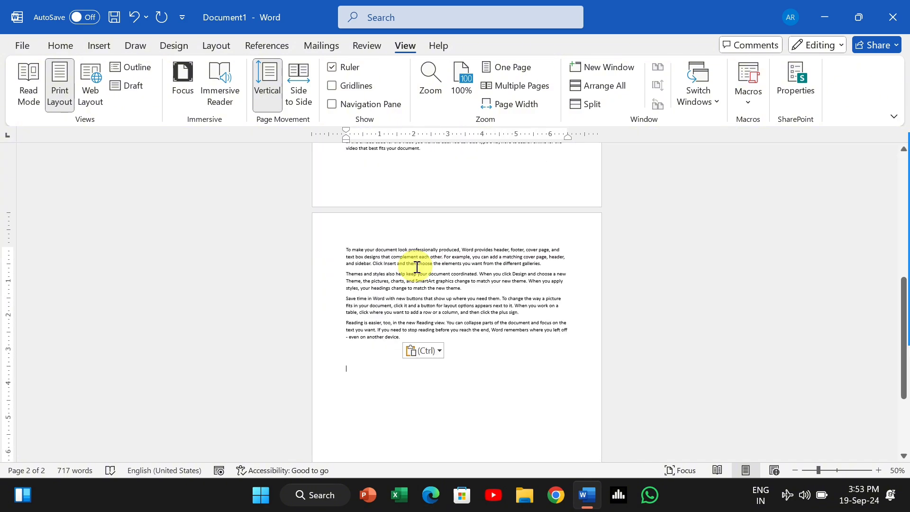
scroll(663, 277, up, 2)
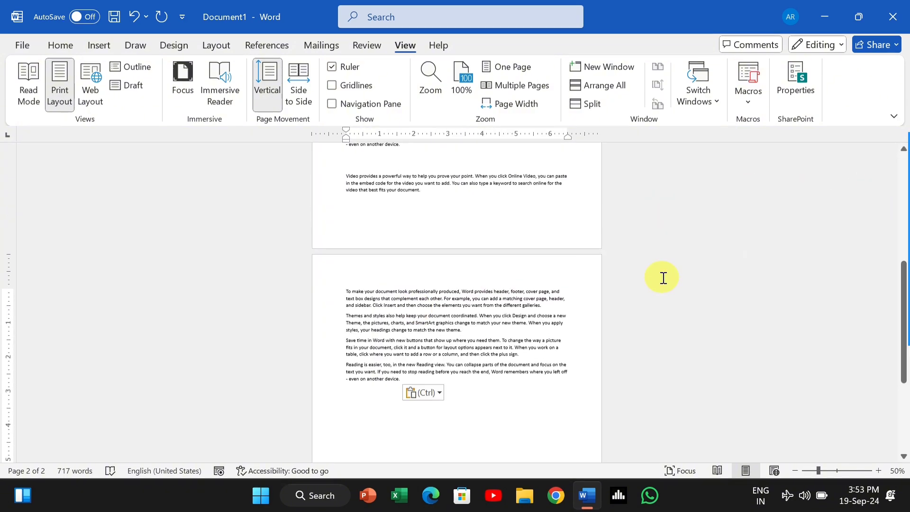
key(Escape)
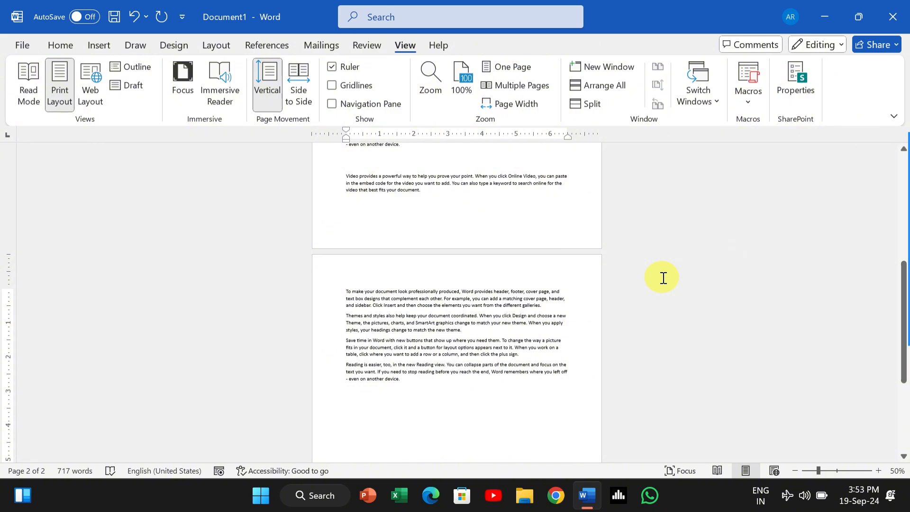
key(ctrl+p)
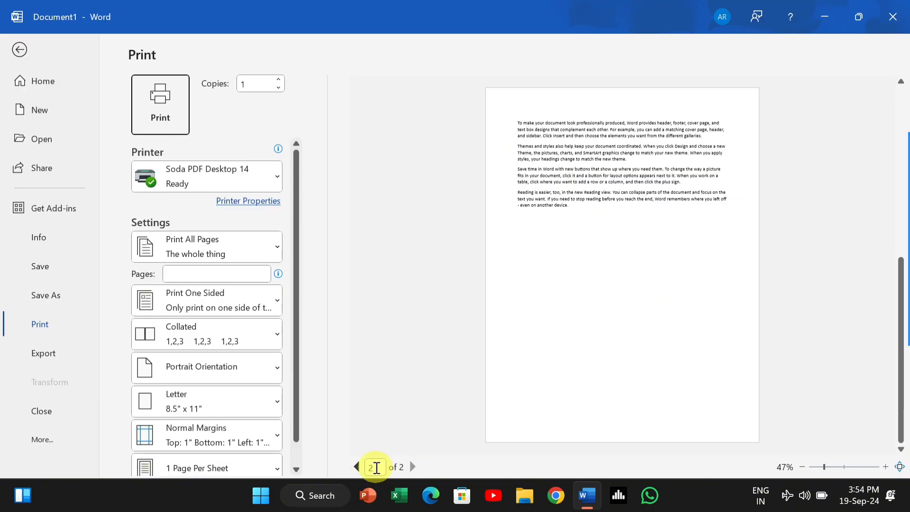
click(357, 469)
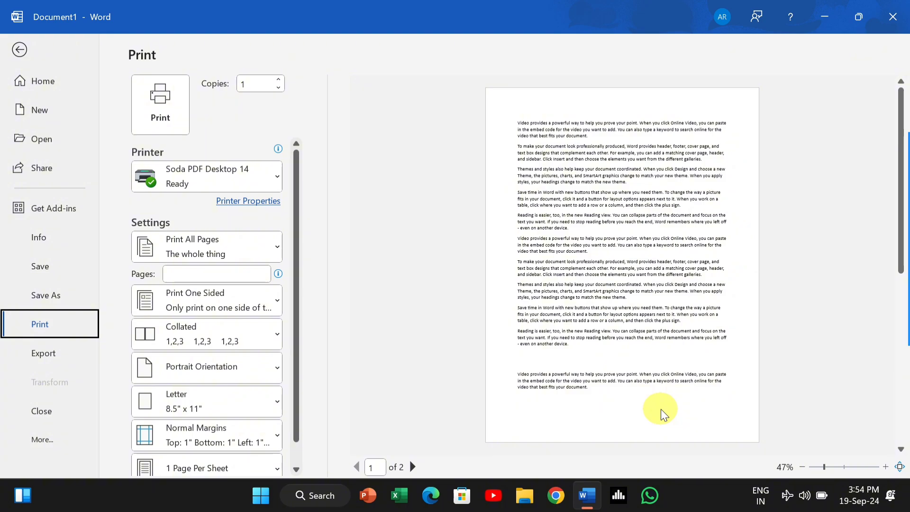
key(Escape)
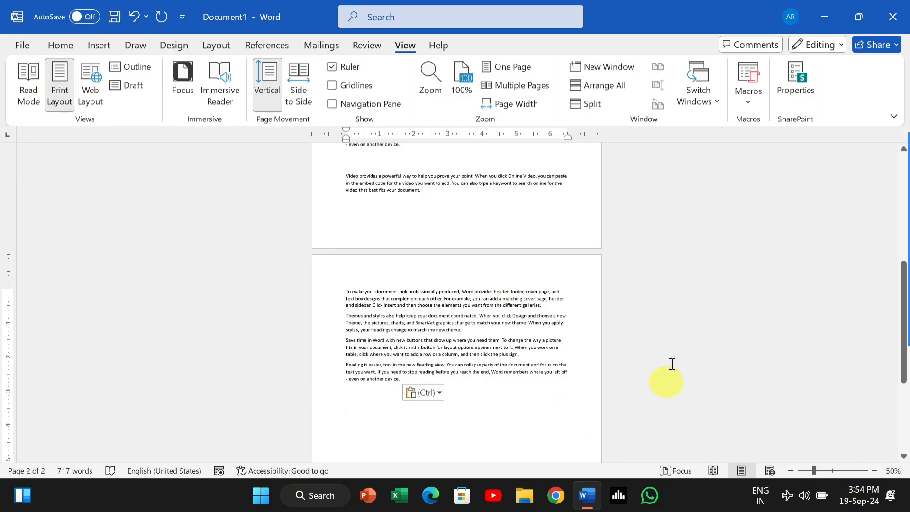
Apply the Narrow margin preset to the document.
scroll(487, 261, up, 6)
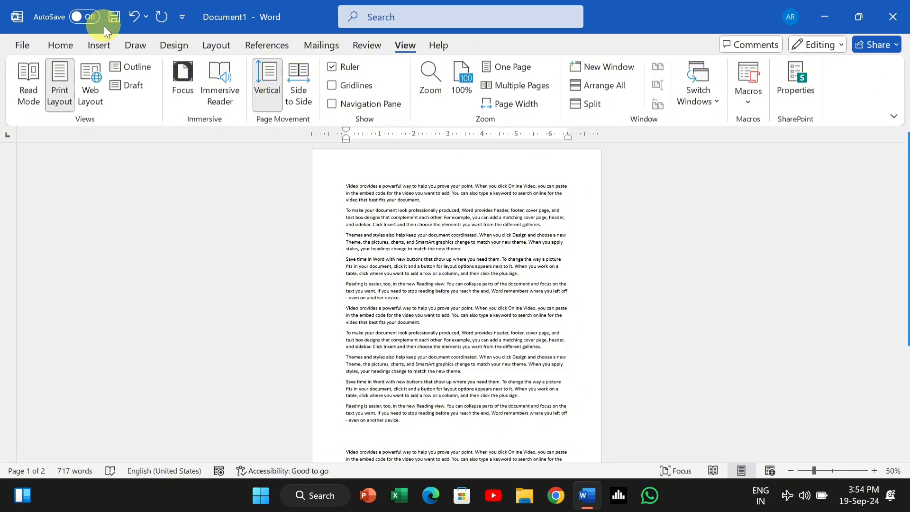
click(214, 45)
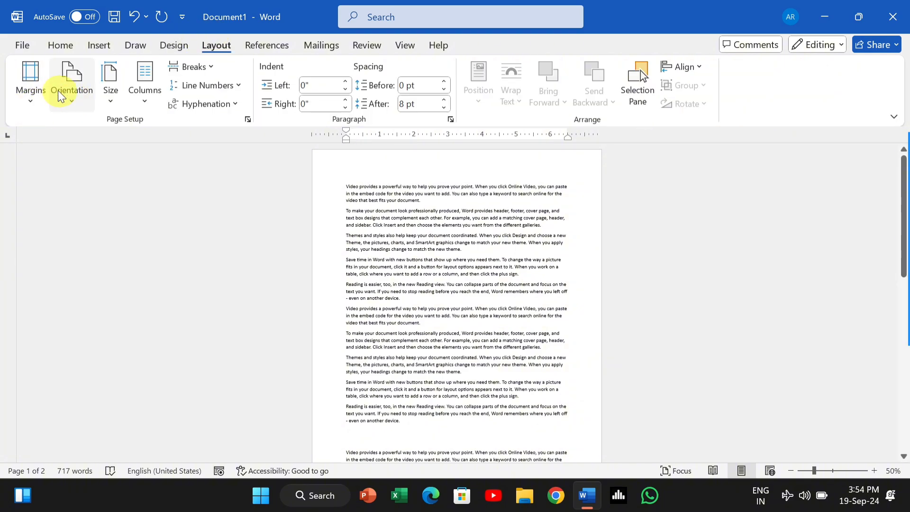
click(33, 81)
click(81, 241)
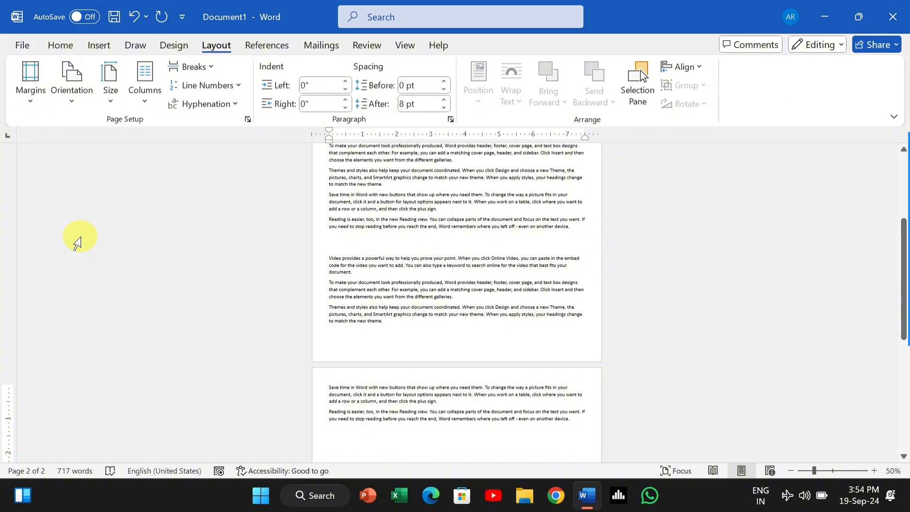
Examine how the narrow margins look on both pages in the print preview and return to the document.
scroll(345, 245, up, 10)
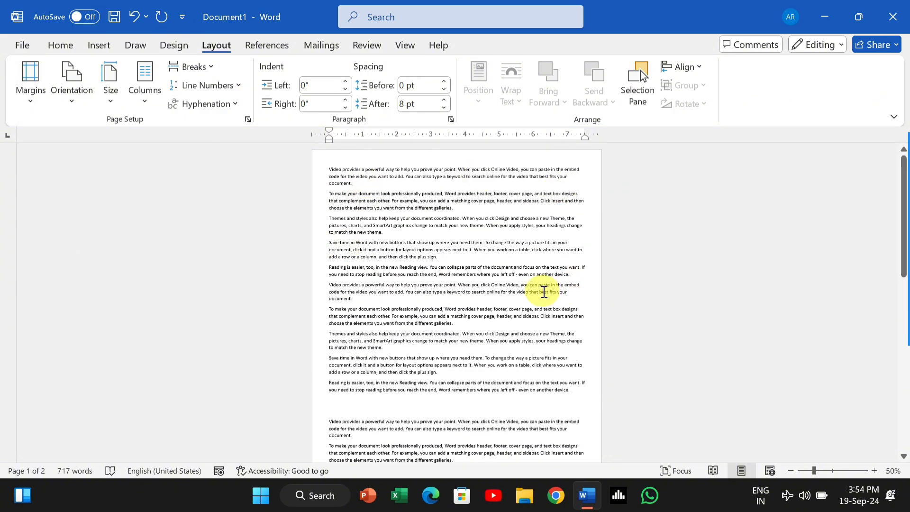
key(ctrl+p)
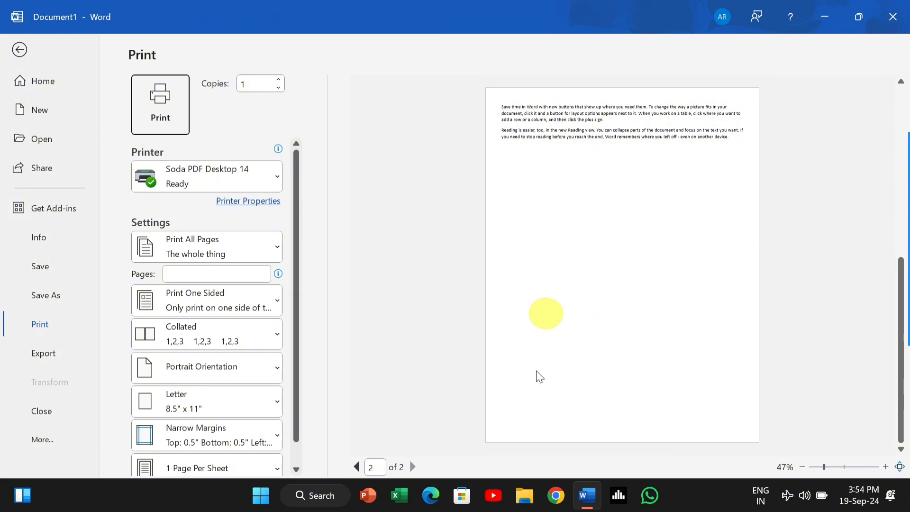
click(358, 467)
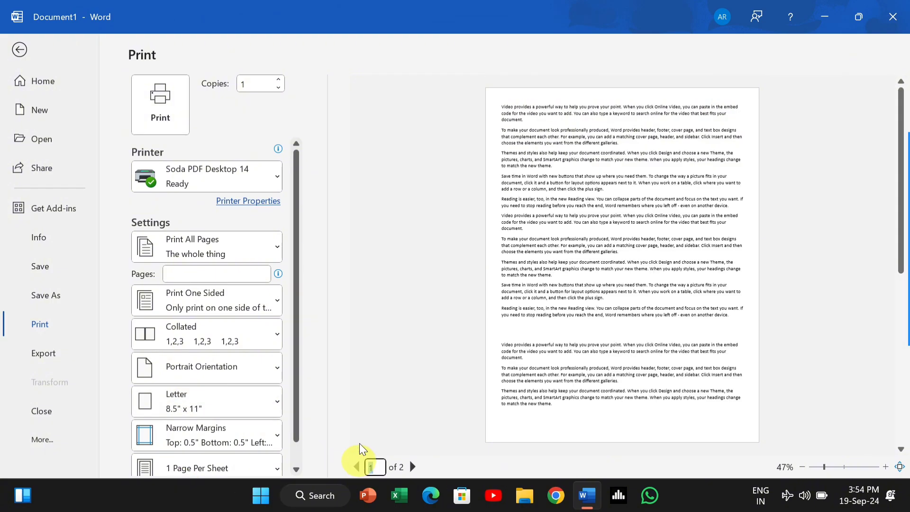
click(20, 49)
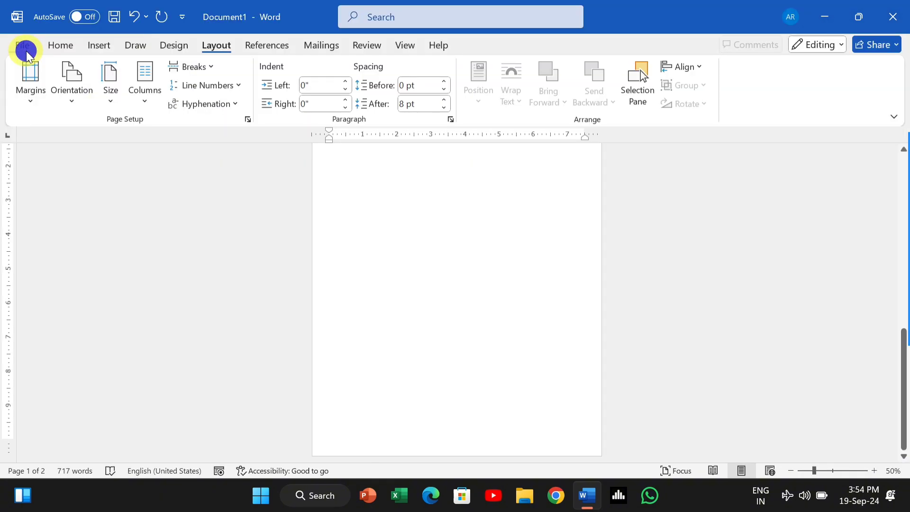
Open the custom margin settings and set the top and bottom margins to 0.3 inches.
scroll(516, 274, up, 2)
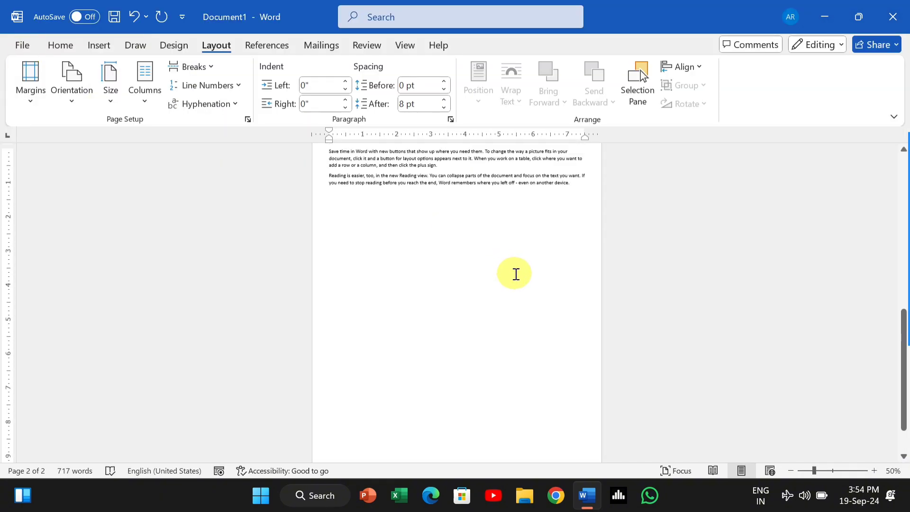
scroll(516, 274, up, 1)
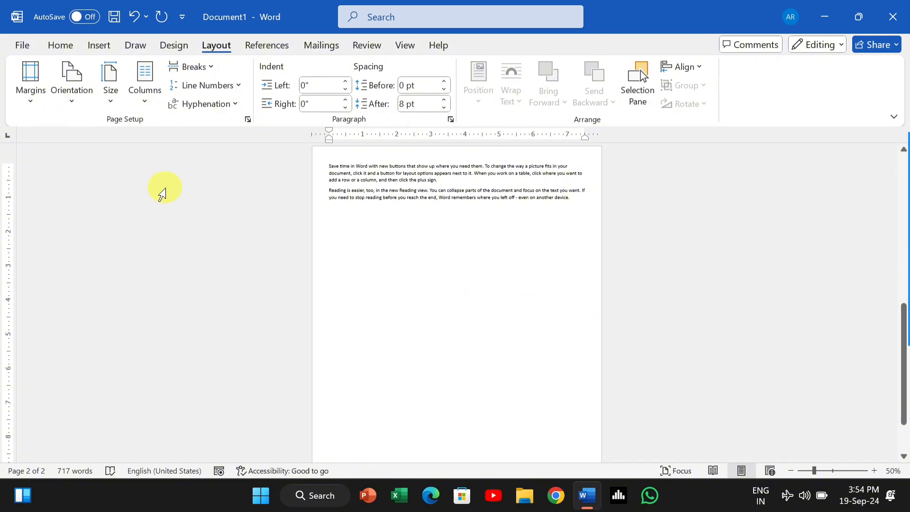
click(35, 100)
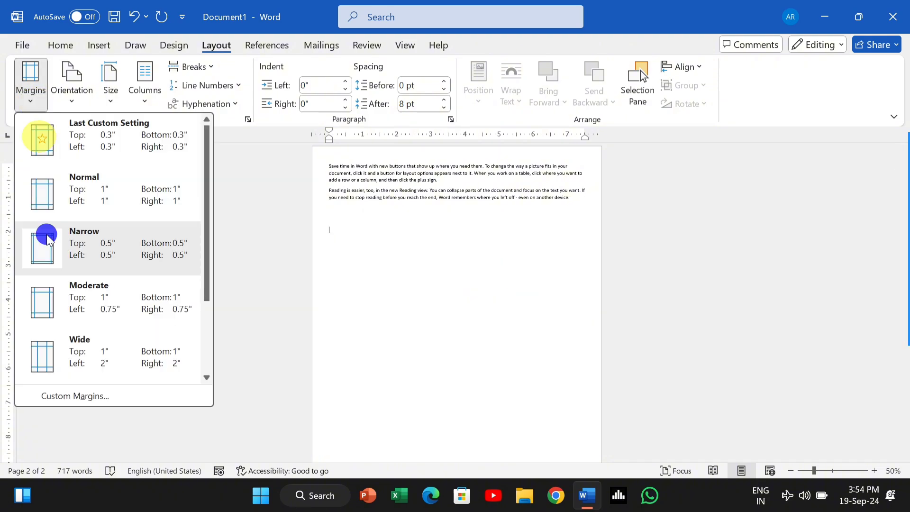
click(104, 395)
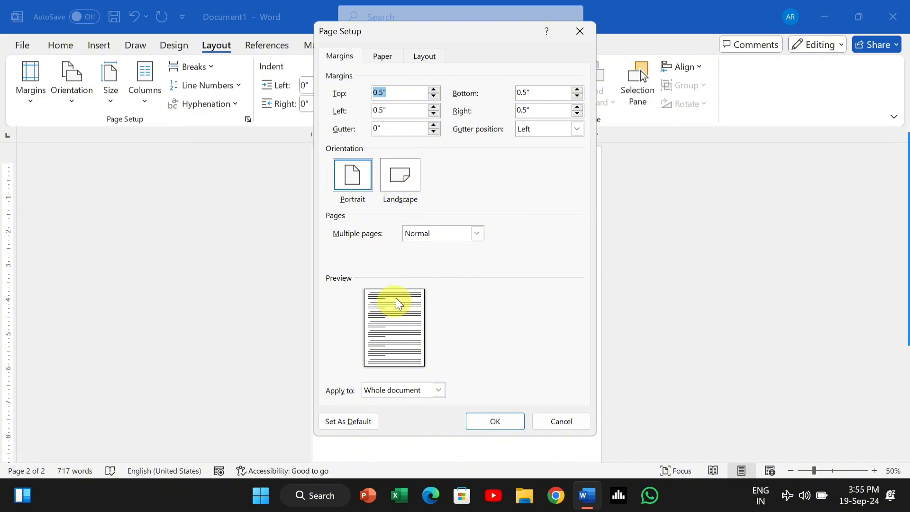
text(0)
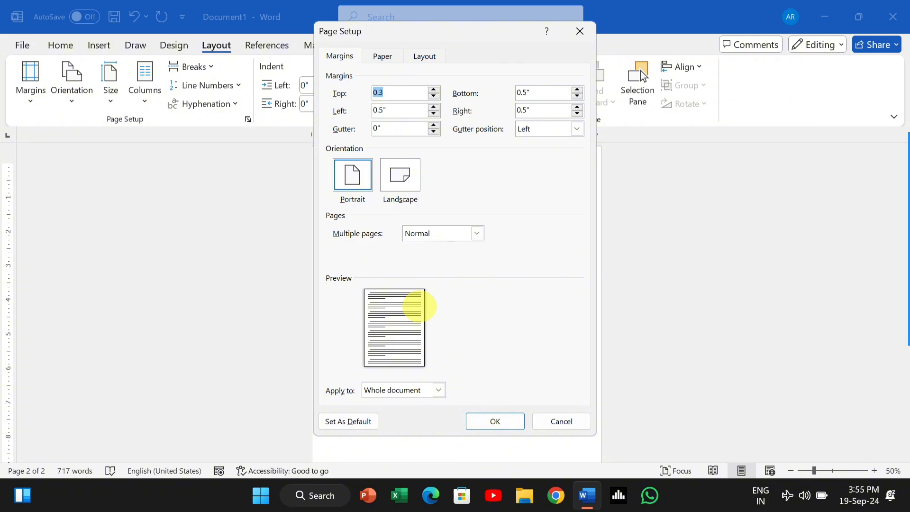
click(534, 92)
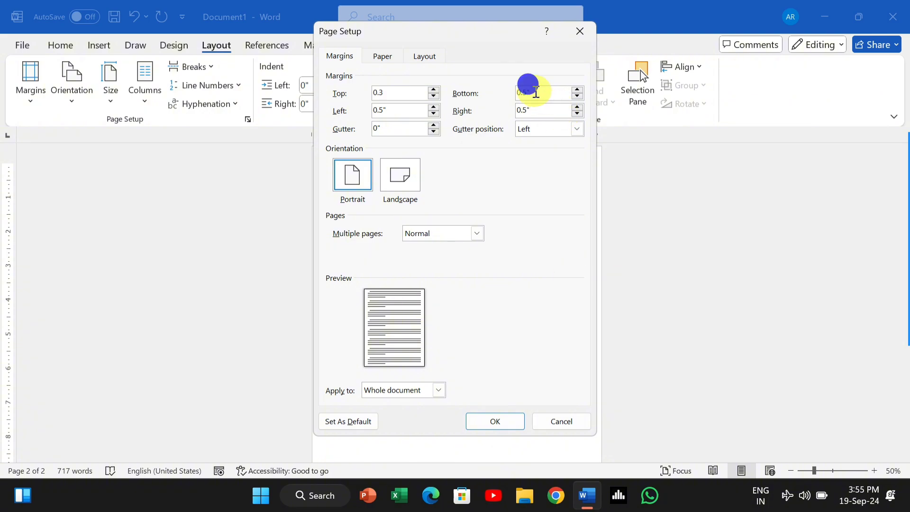
key(BackSpace)
text(0.3)
Set the left and right margins to 0.3 inches and apply the custom margins to the whole document.
double_click(383, 111)
key(BackSpace)
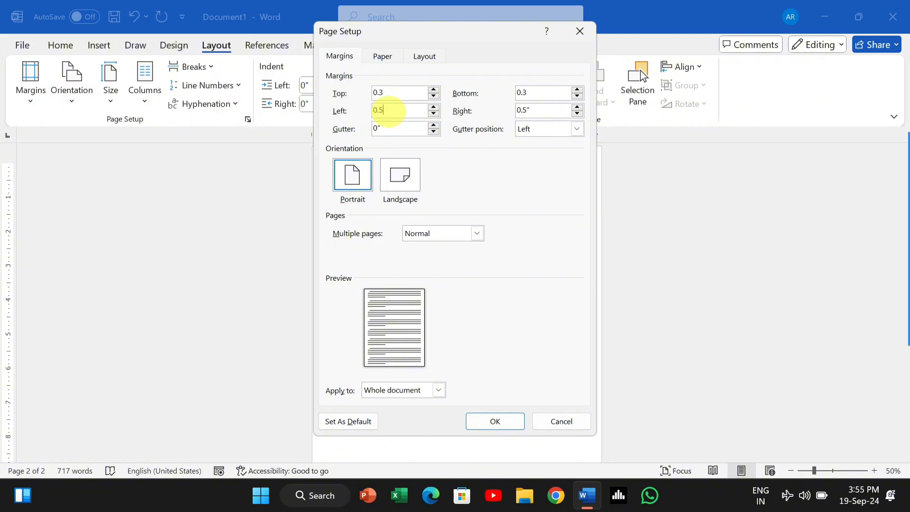
text(0.3)
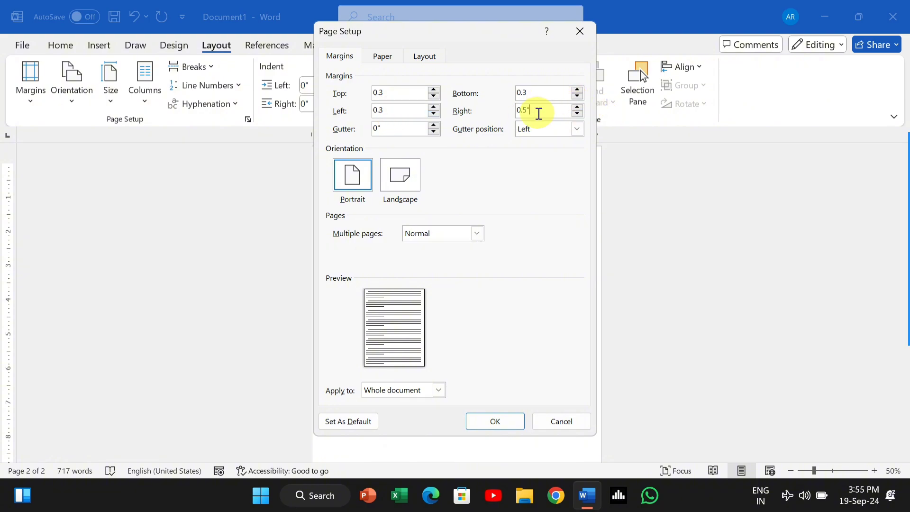
key(BackSpace)
key(BackSpace)
text(0.3)
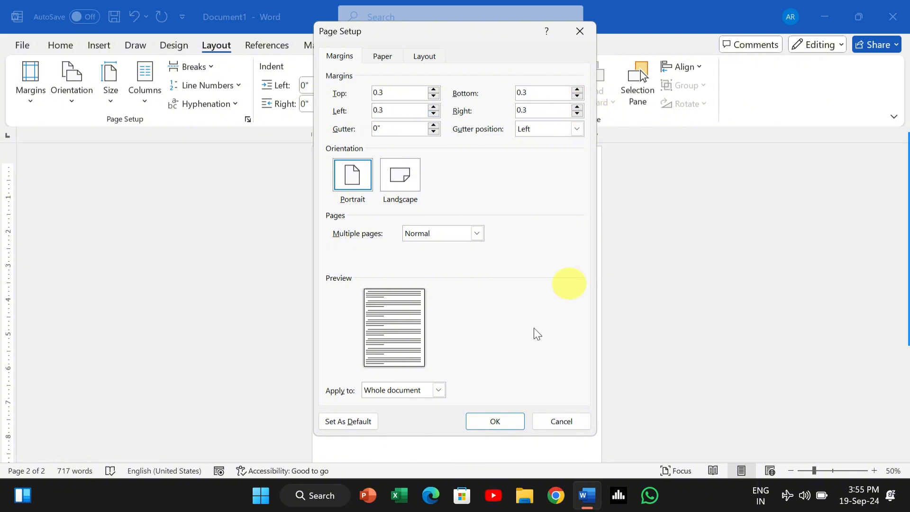
click(503, 419)
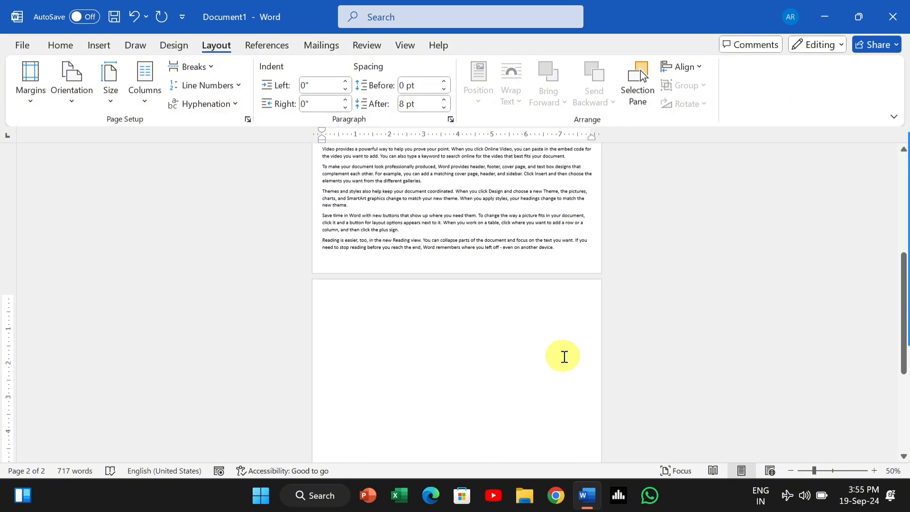
Examine how the custom margins look on both pages in the print preview and return to the document.
scroll(564, 357, up, 5)
scroll(565, 357, up, 1)
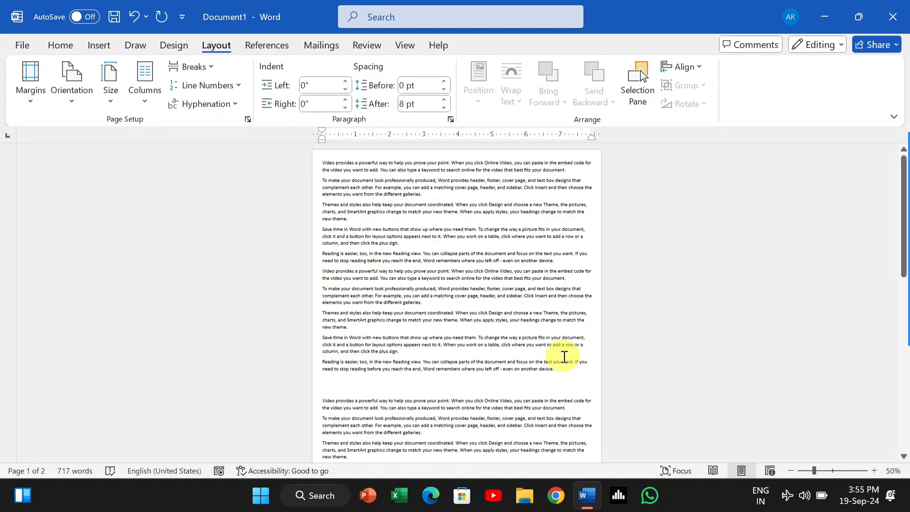
key(ctrl+p)
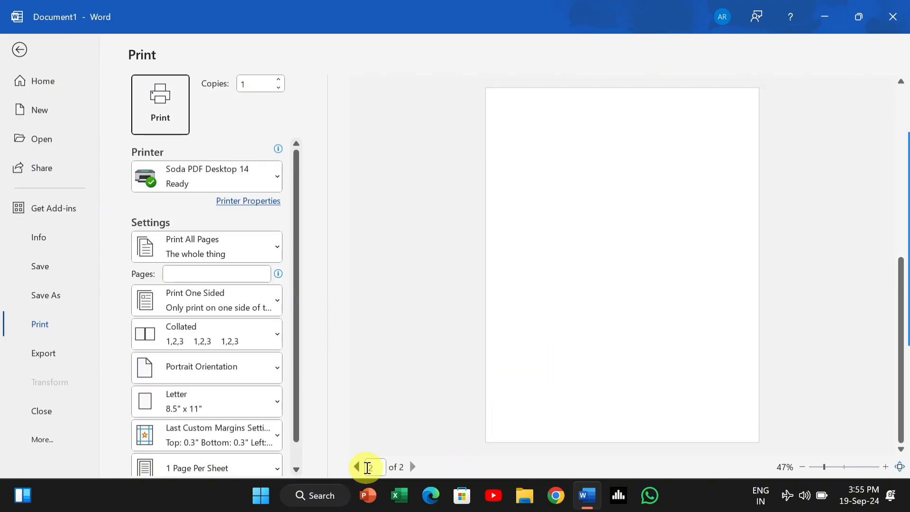
click(357, 467)
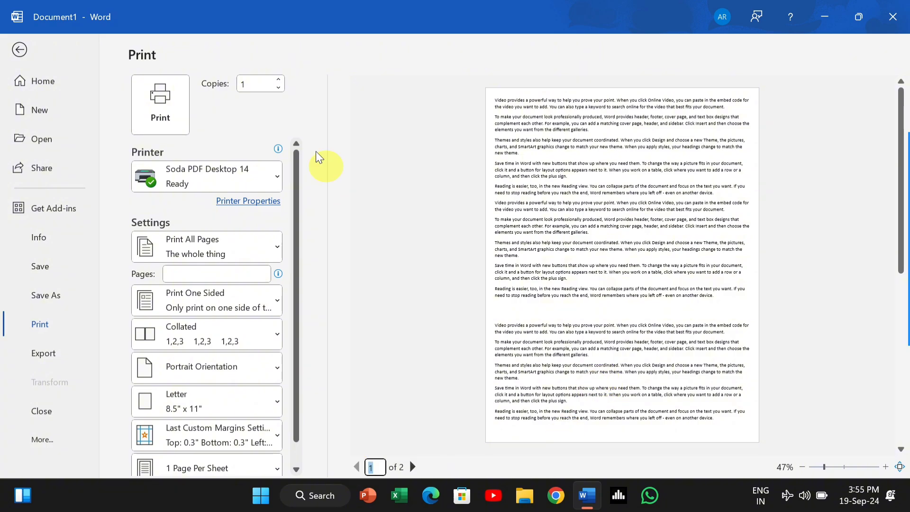
click(19, 49)
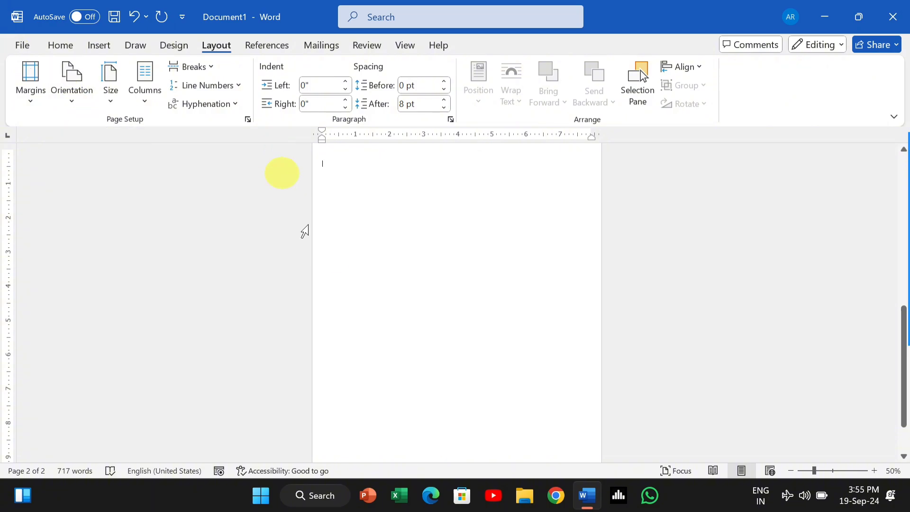
scroll(347, 264, up, 3)
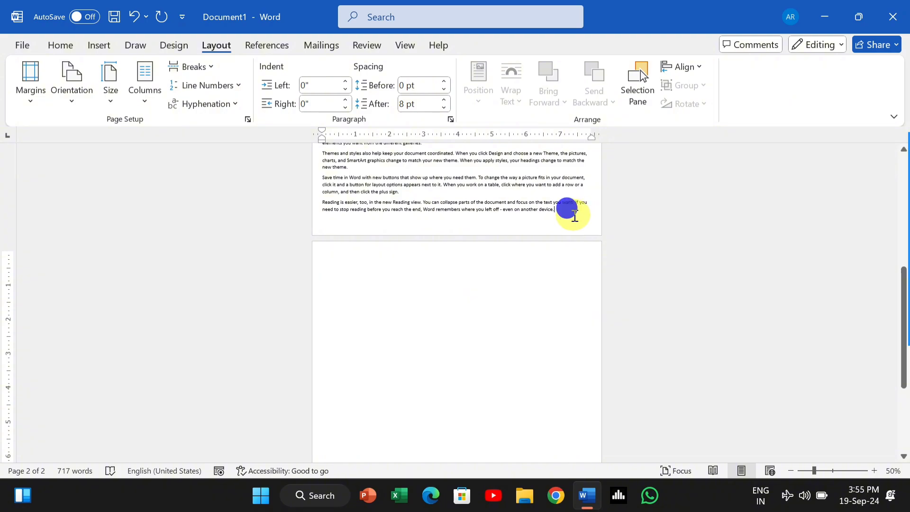
click(575, 216)
click(575, 216)
text(0.3)
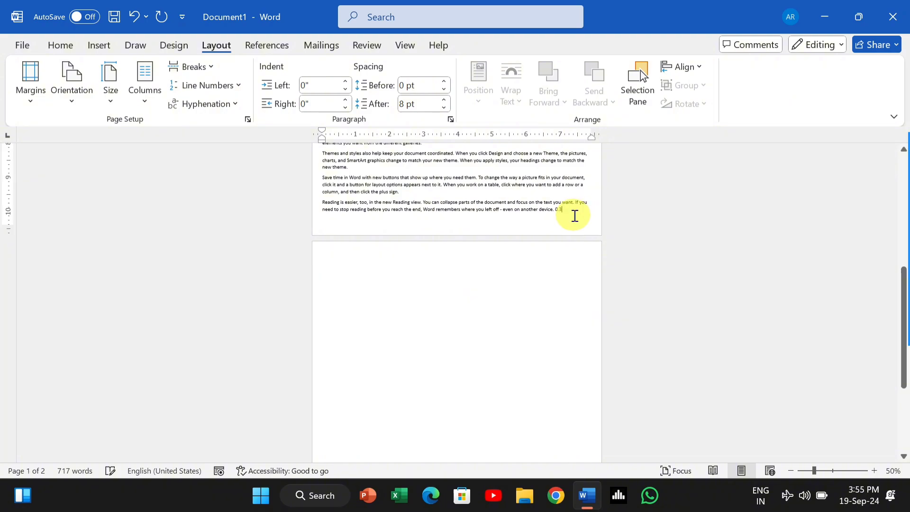
key(BackSpace)
key(BackSpace)
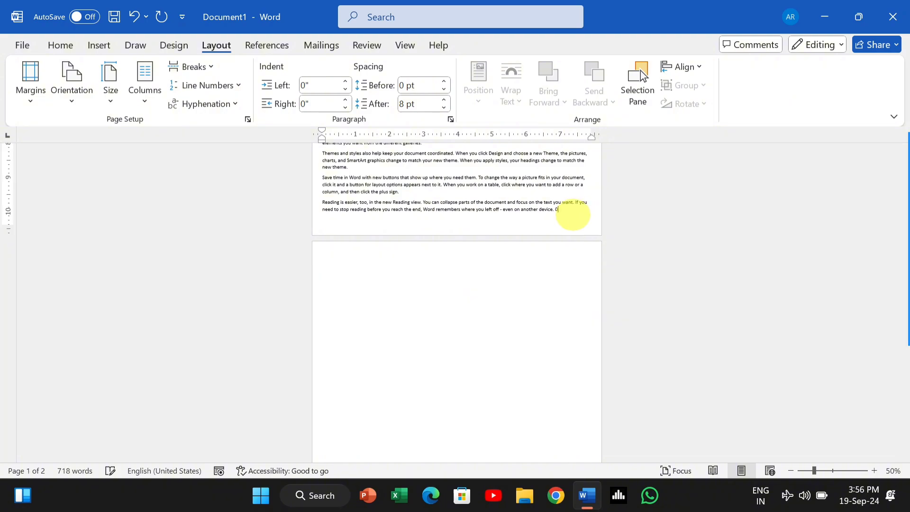
Paste the sample text starting with "Video provides a powerful way" from the clipboard history at the end of the last paragraph.
click(571, 214)
drag(571, 215, 599, 208)
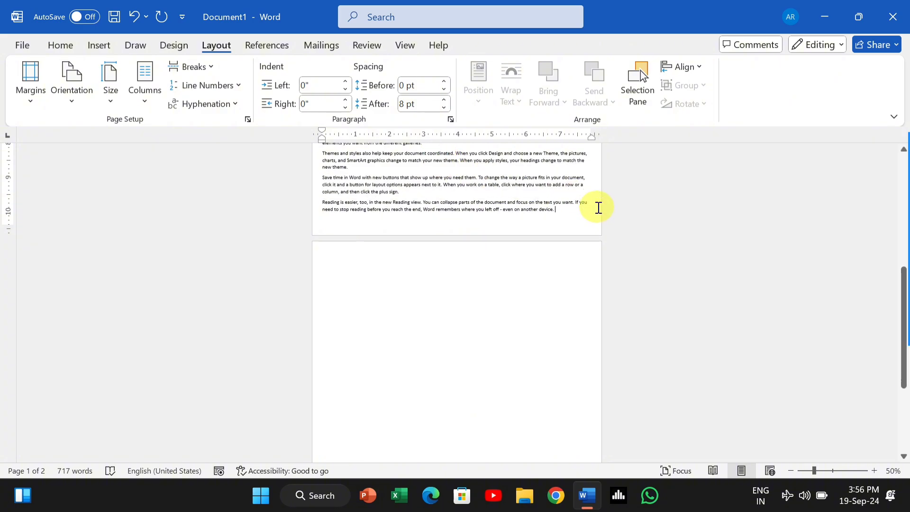
key(super+v)
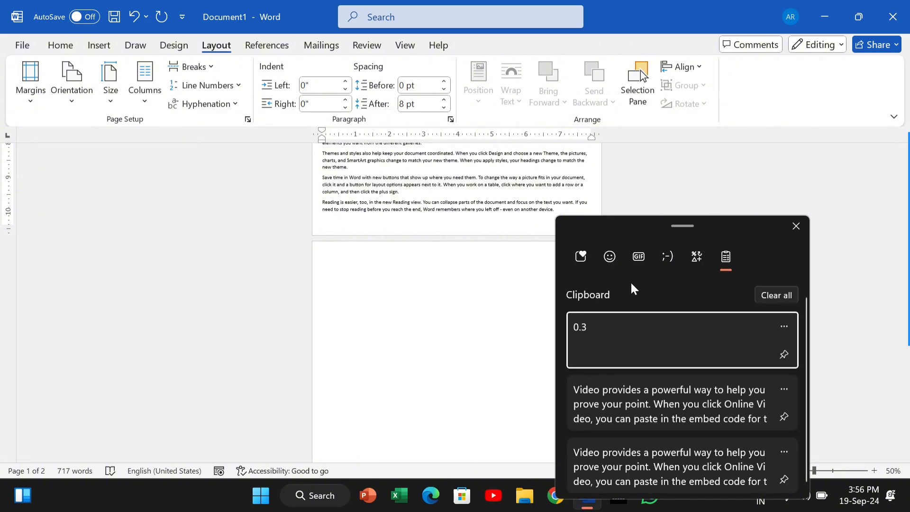
click(673, 394)
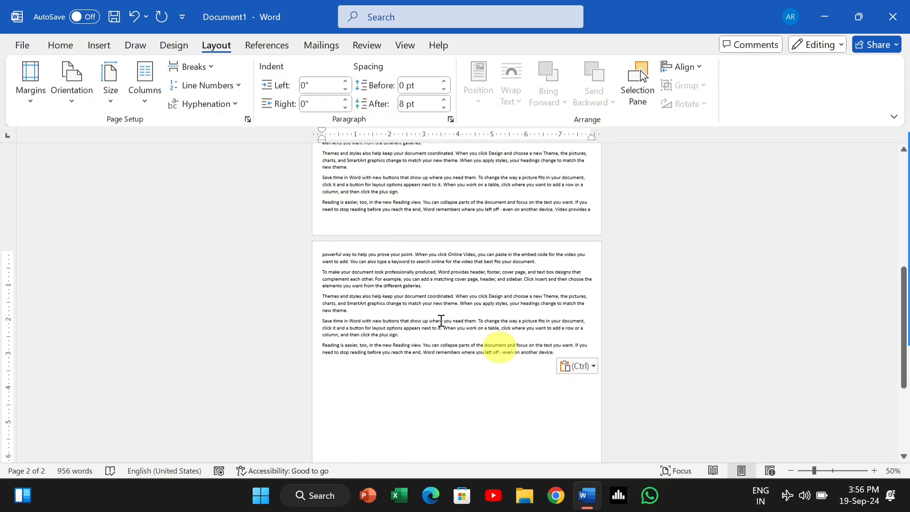
Switch the document to landscape orientation and set its paper size to A4.
click(83, 109)
click(119, 169)
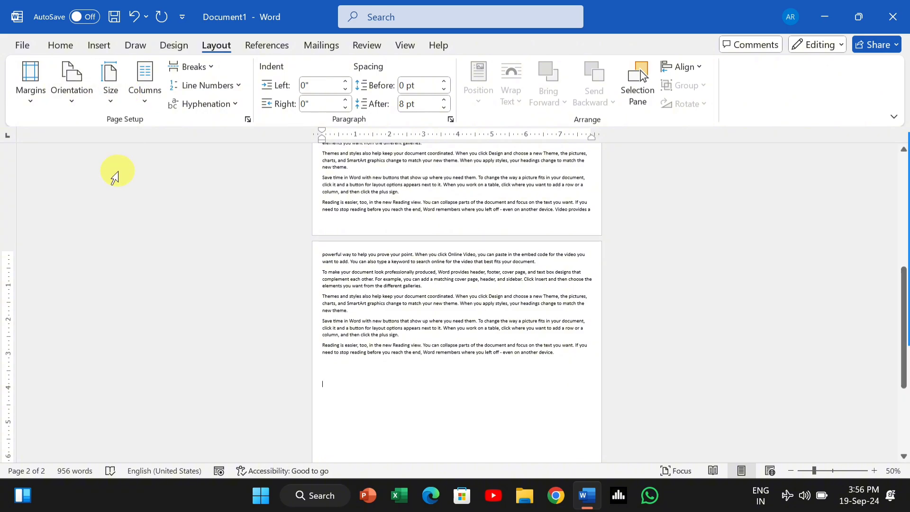
scroll(425, 263, up, 6)
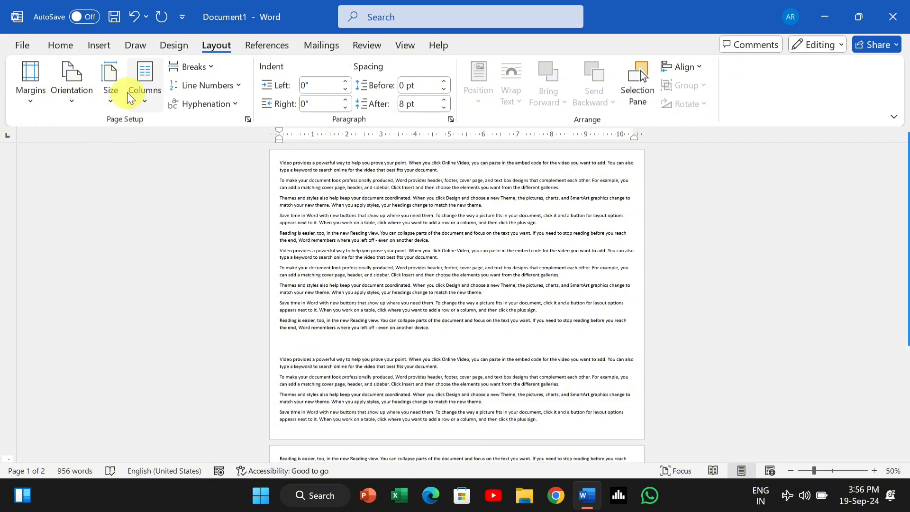
click(112, 100)
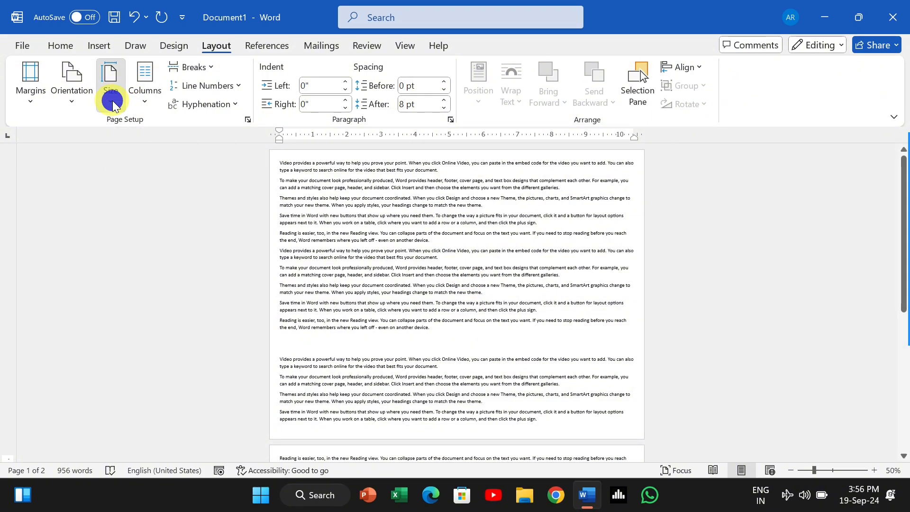
click(148, 397)
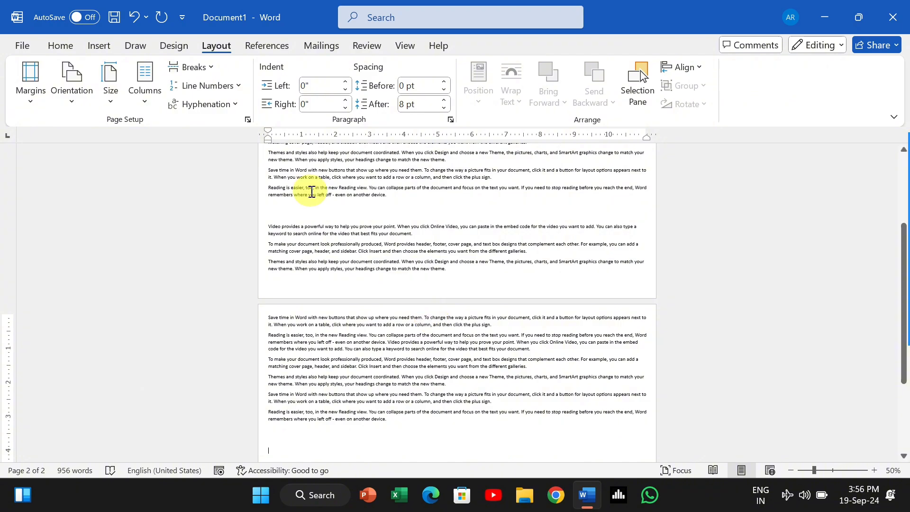
Lay out the document text in two columns and switch it to the Three column preset.
click(145, 102)
click(433, 272)
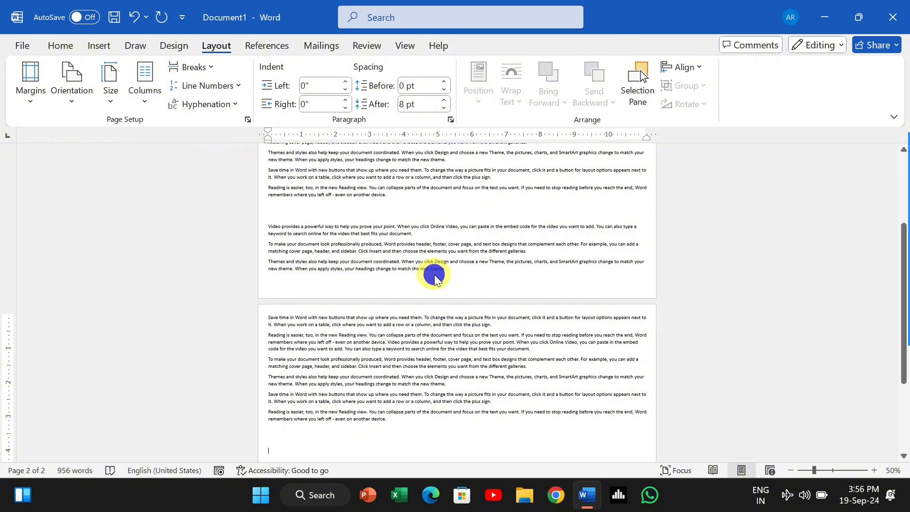
scroll(435, 274, up, 2)
scroll(436, 275, up, 1)
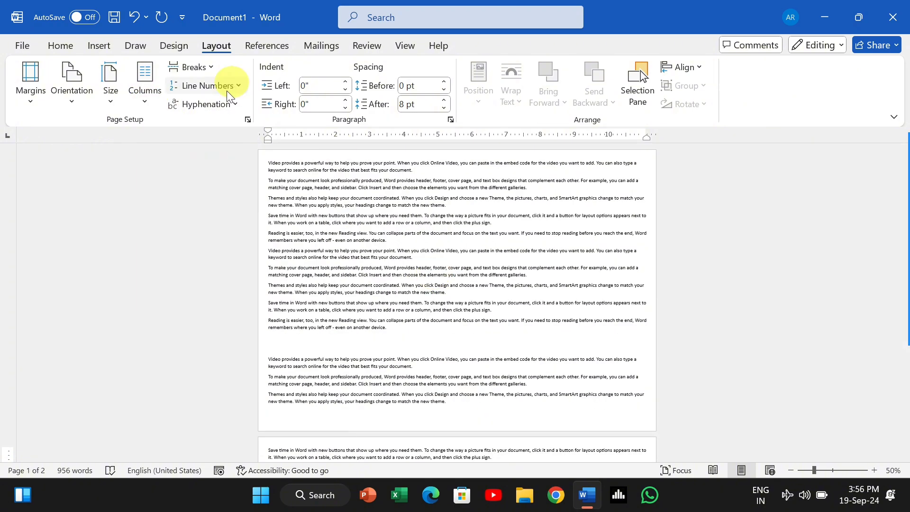
click(145, 95)
click(180, 164)
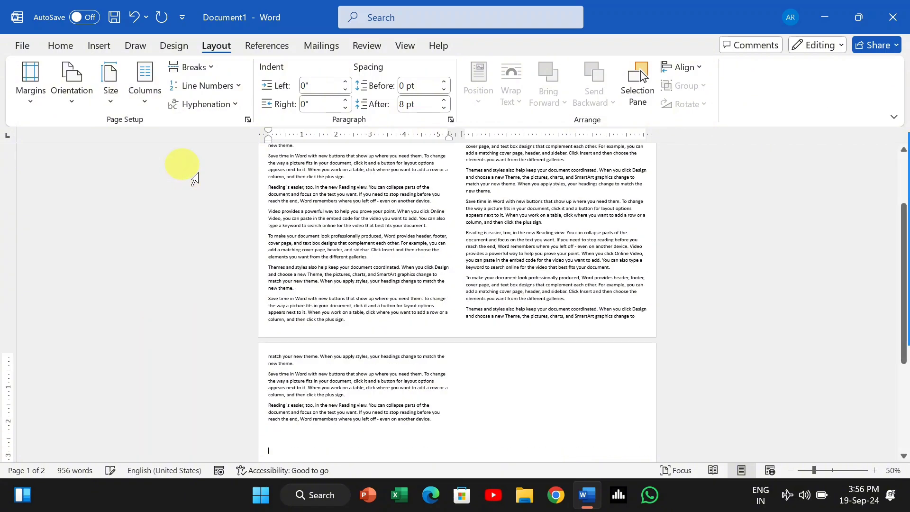
click(155, 106)
click(165, 201)
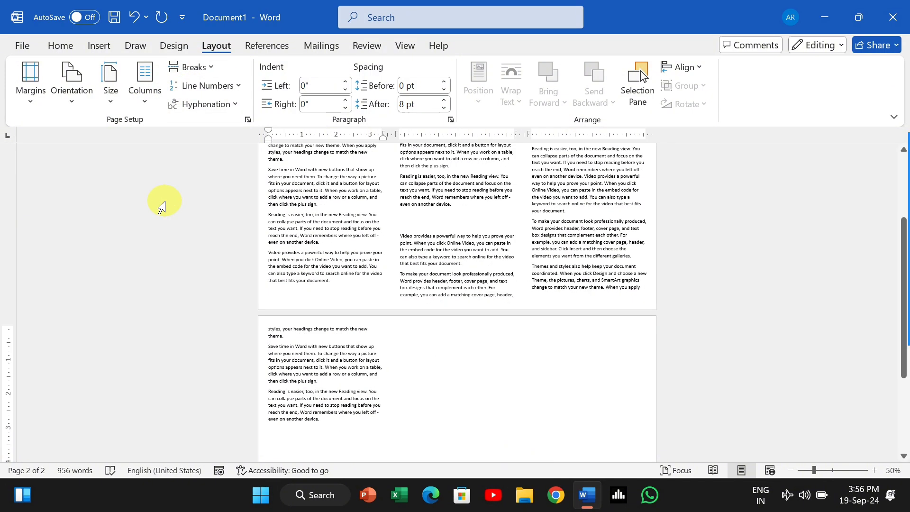
Set the number of columns to 6 with equal column width for the whole document.
click(147, 92)
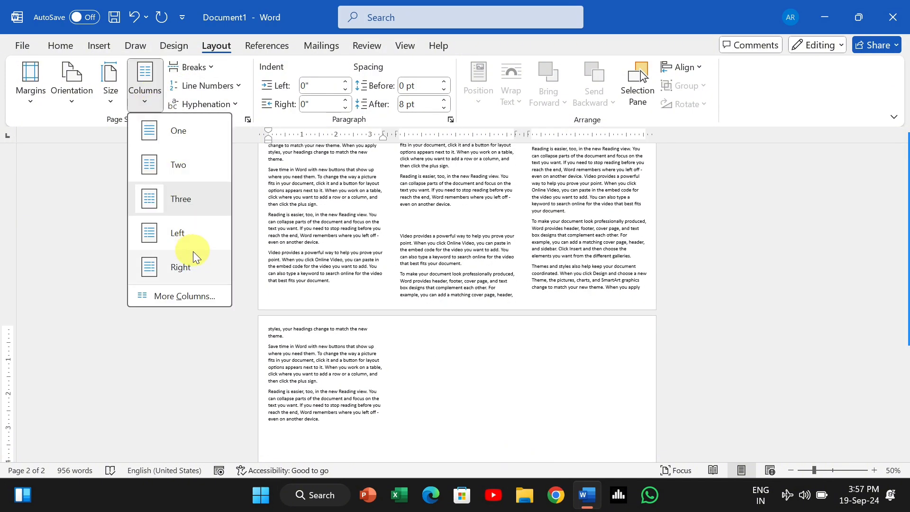
click(192, 296)
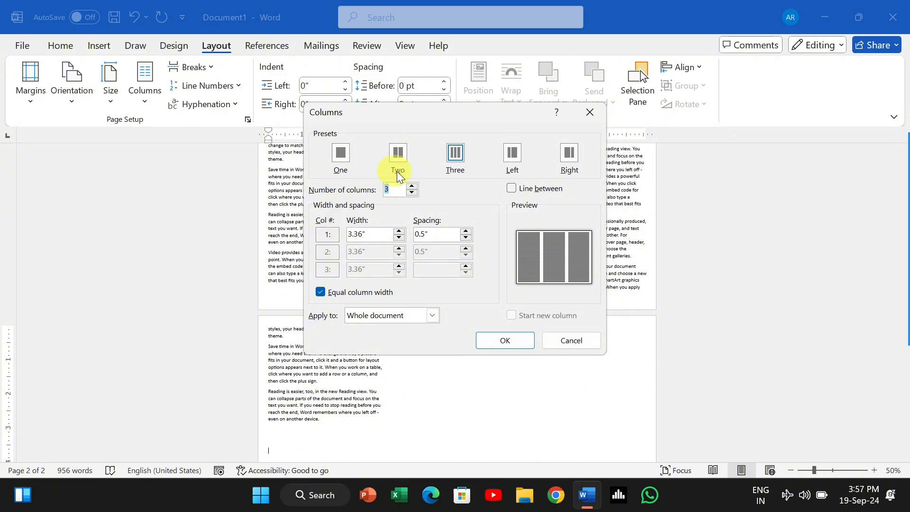
click(412, 186)
click(412, 186)
click(412, 187)
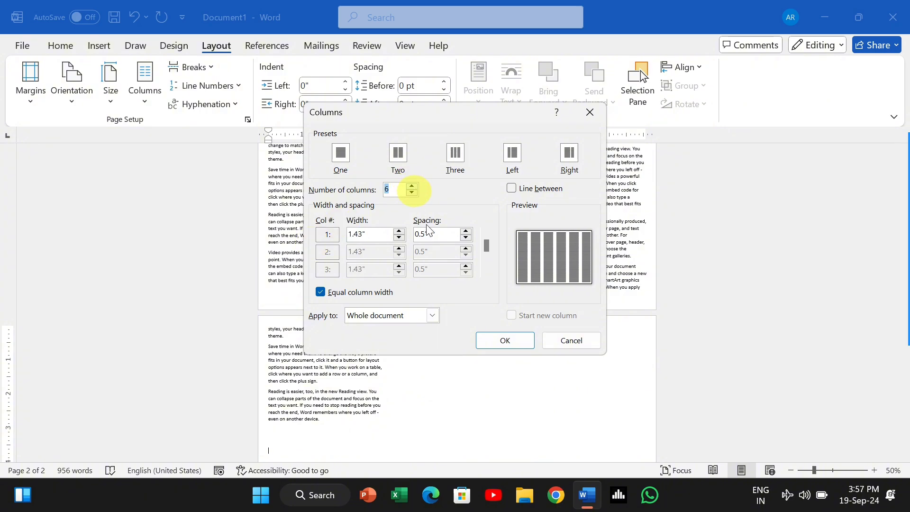
click(506, 340)
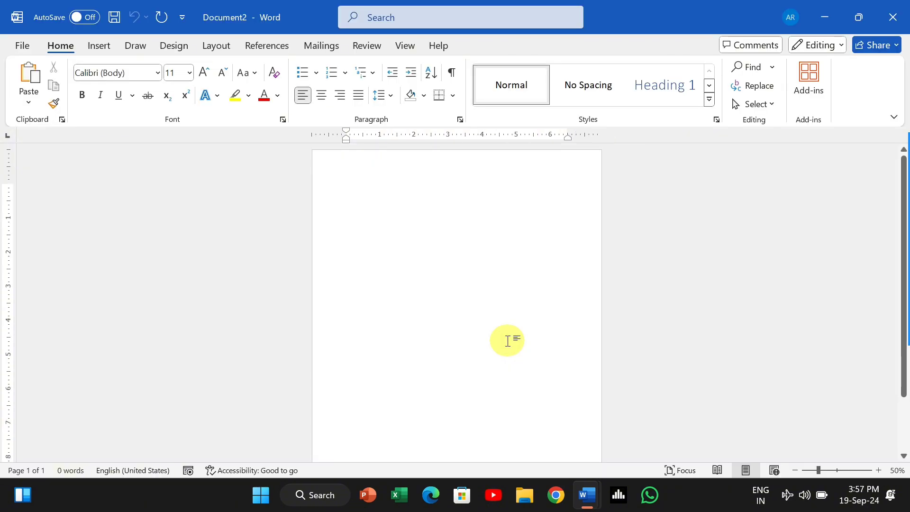
Paste the sample text starting with "Video provides a powerful way" into the blank document and dismiss the pasting tip.
text(Video provides a powerful way to help you prove your point. When you click Online Video, you can paste in the embed code for the video you want to add. You can also type a keyword to search online for the video that best fits your document. To make your document look professionally produced, Word provides header, footer, cover page, and text box designs that complement each other. For example, you can add a matching cover page, header, and sidebar. Click Insert and then choose the elements you want from the different galleries. Themes and styles also help keep your document coordinated. When you click Design and choose a new Theme, the pictures, charts, and SmartArt graphics change to match your new theme. When you apply styles, your headings change to match the new theme. Save time in Word with new buttons that show up where you need them. To change the way a picture fits in your document, click it and a button for layout options appears next to it. When you work on a table, click where you want to add a row or a column, and then click the plus sign. Reading is easier, too, in the new Reading view. You can collapse parts of the document and focus on the text you want. If you need to stop reading before you reach the end, Word remembers where you left off - even on another device.)
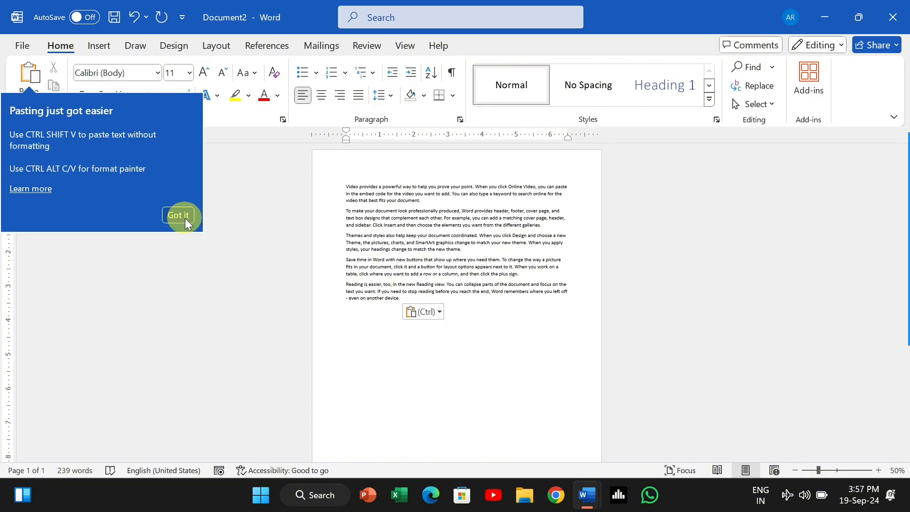
click(178, 213)
scroll(439, 348, up, 4)
scroll(439, 348, up, 1)
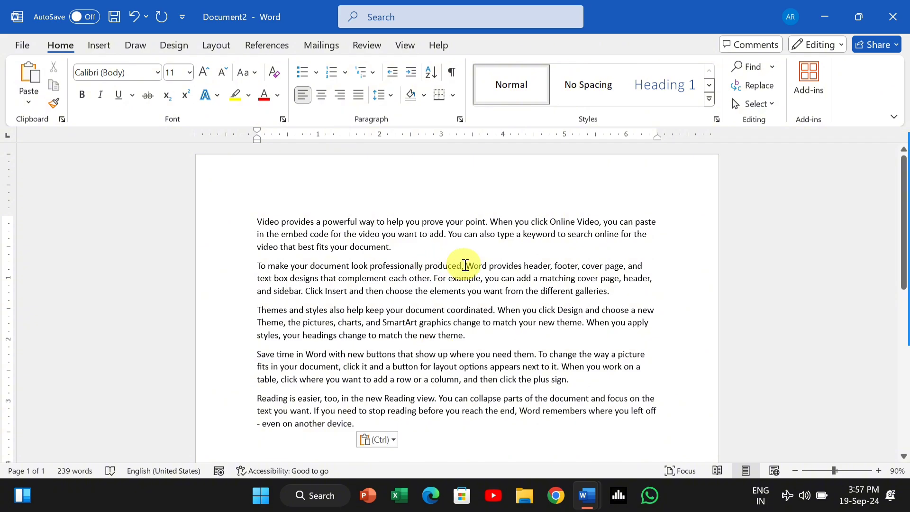
Insert a page break after "To make your document look professionally produced," in the second paragraph.
click(216, 45)
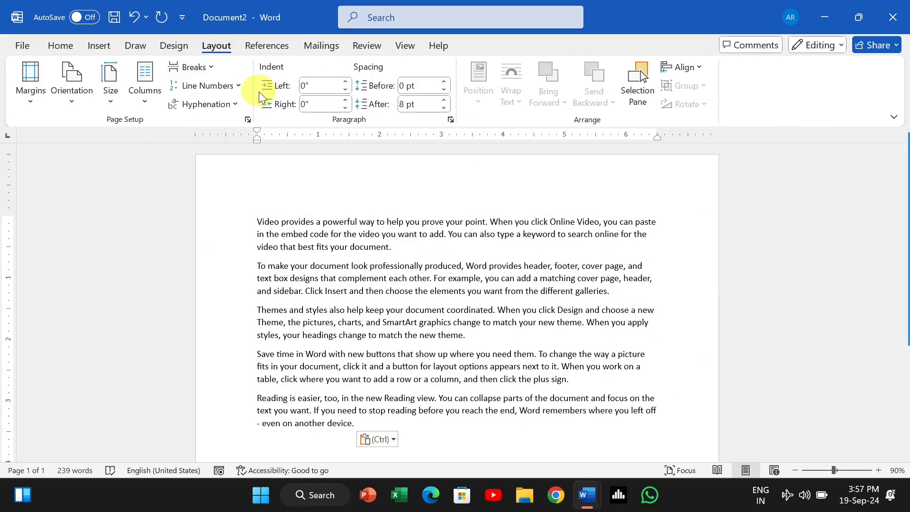
click(198, 67)
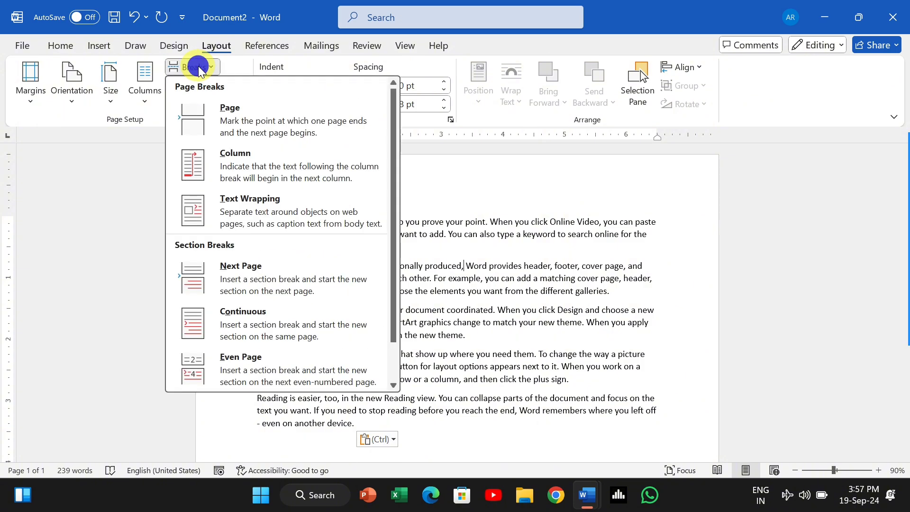
click(227, 126)
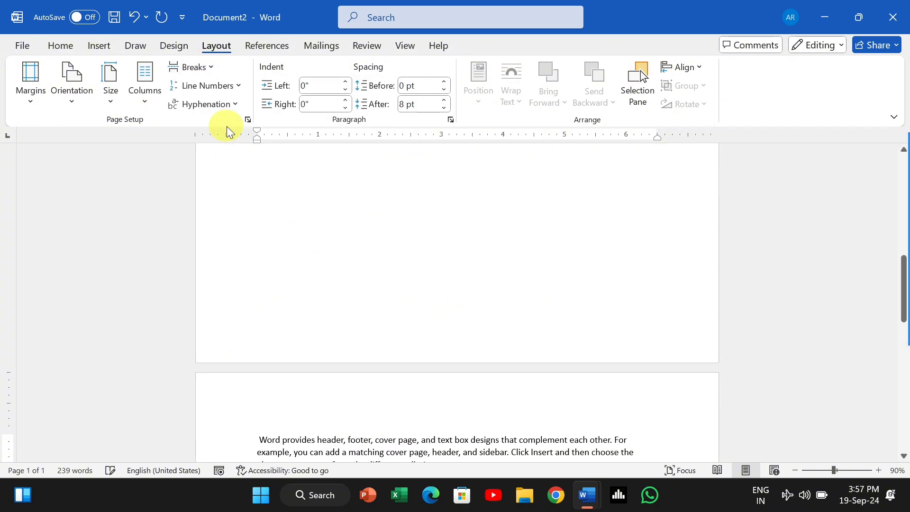
Turn on continuous line numbers for the document.
scroll(415, 359, up, 5)
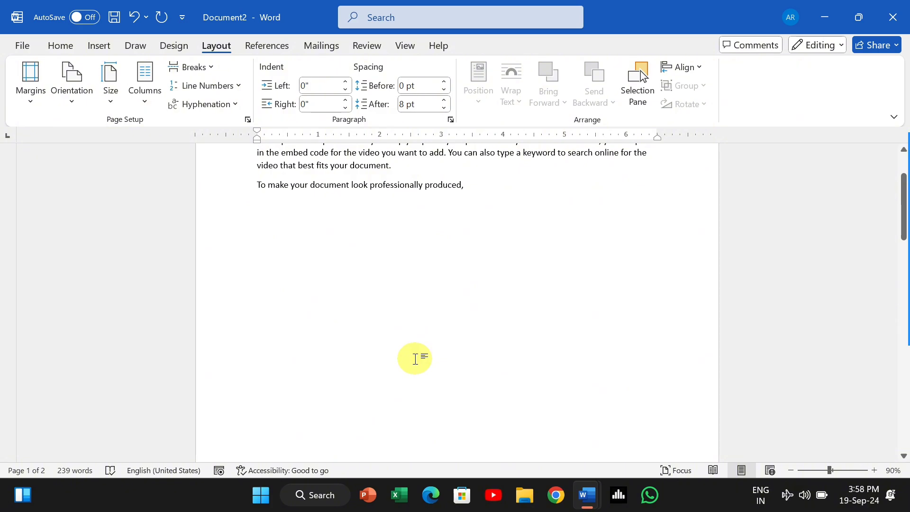
scroll(415, 359, up, 2)
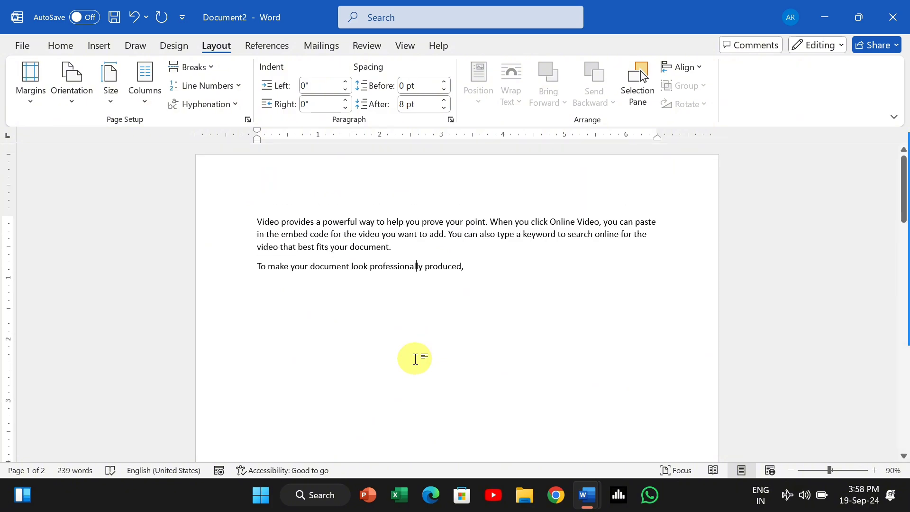
click(246, 88)
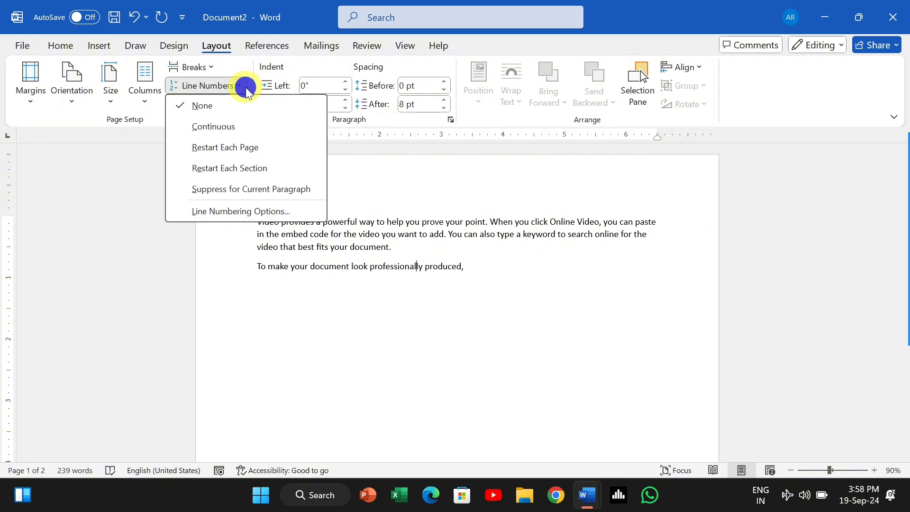
click(256, 129)
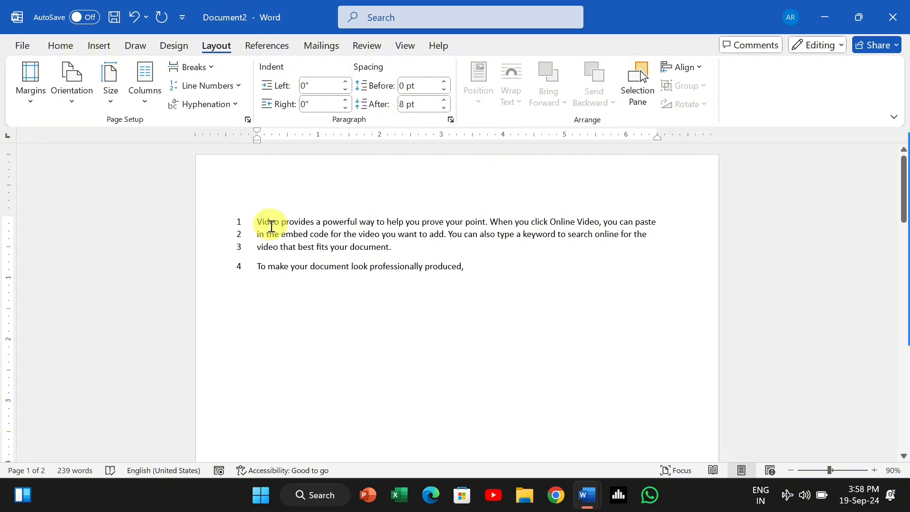
Examine how the continuous line numbers run from the first page to the second, with the zoom reduced to 60%.
scroll(268, 326, down, 5)
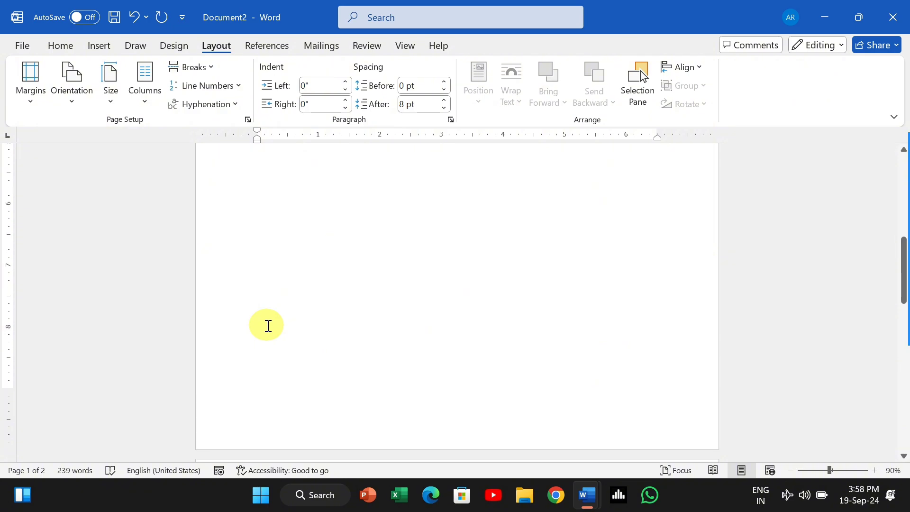
key(super+Tab)
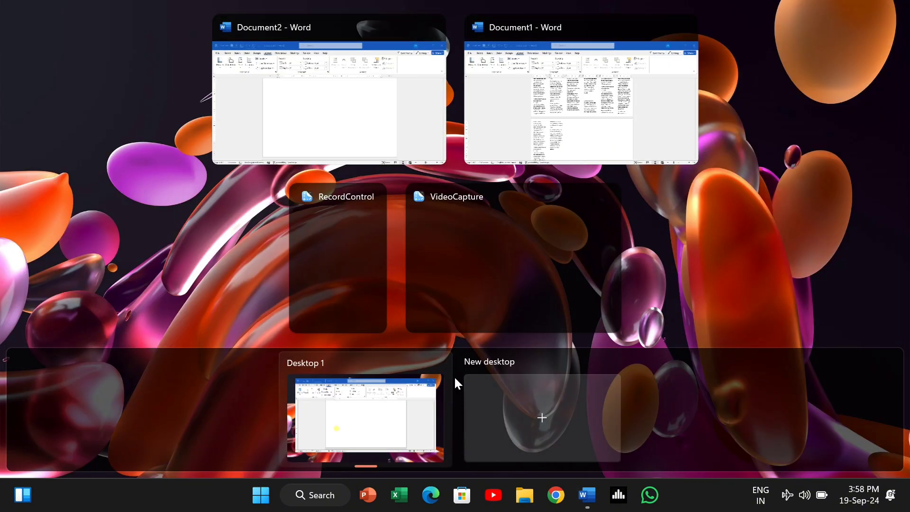
click(401, 416)
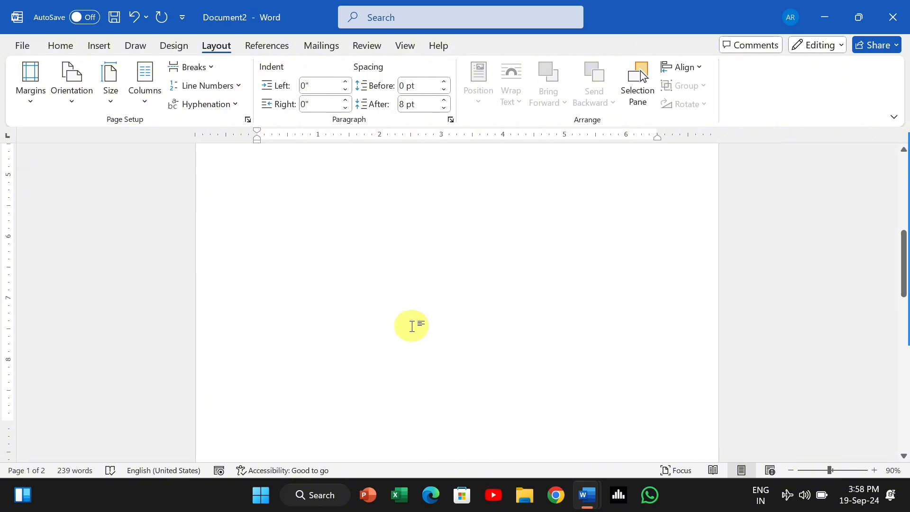
scroll(412, 326, up, 3)
scroll(408, 288, down, 6)
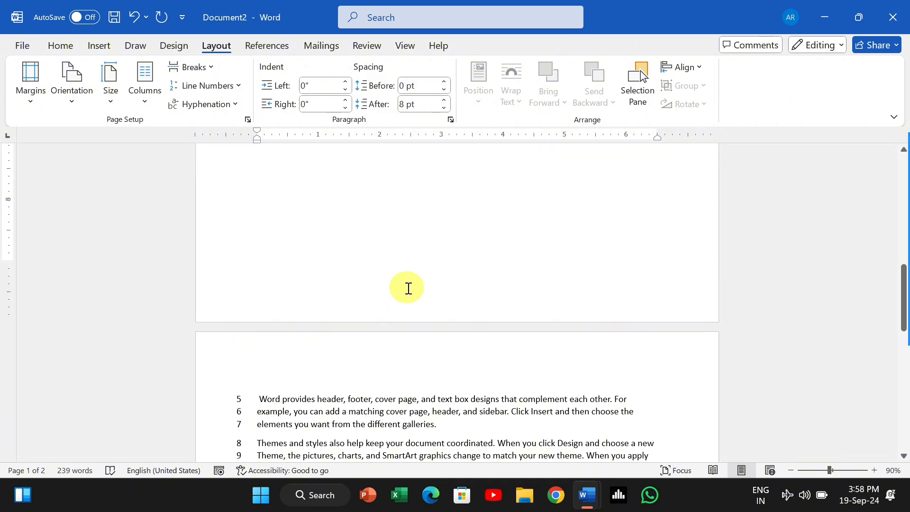
scroll(408, 288, down, 8)
right_click(407, 288)
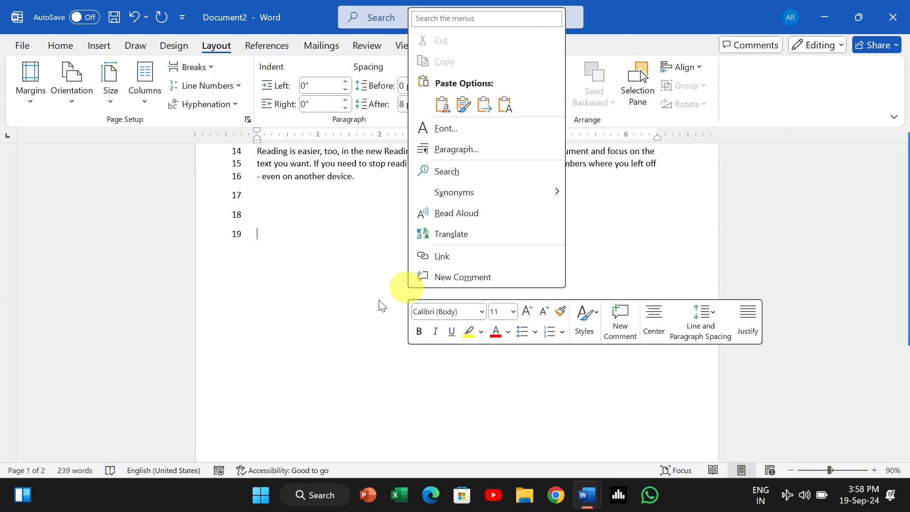
click(329, 317)
scroll(332, 319, down, 3)
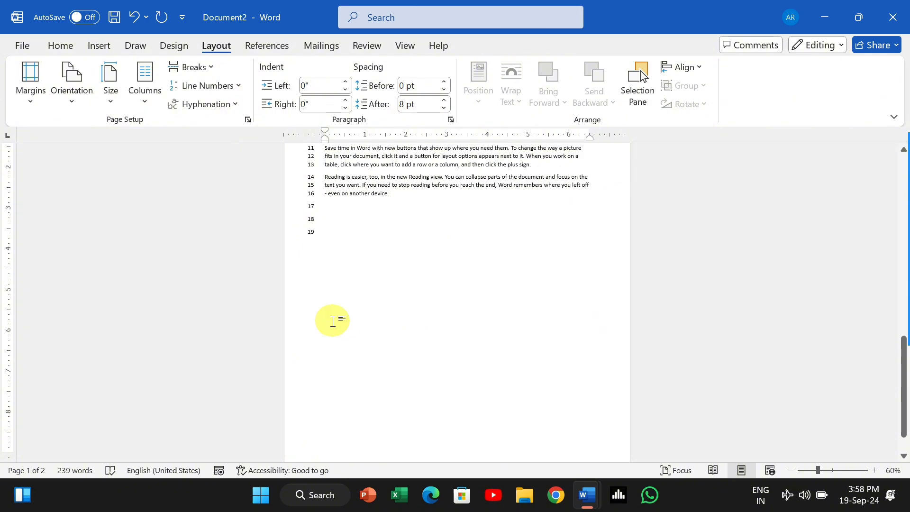
scroll(386, 302, down, 5)
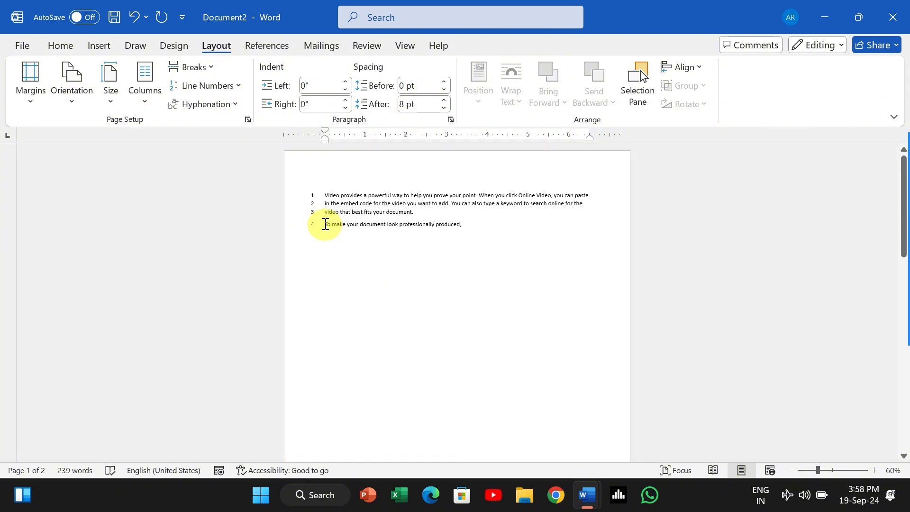
scroll(360, 303, down, 4)
scroll(359, 305, down, 3)
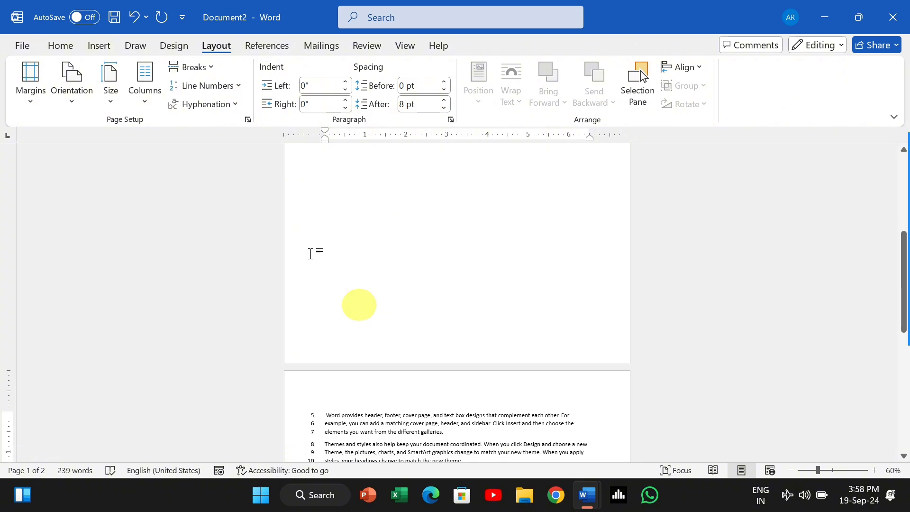
Change the document's line numbering to restart on each page and check the numbers on both pages.
click(238, 86)
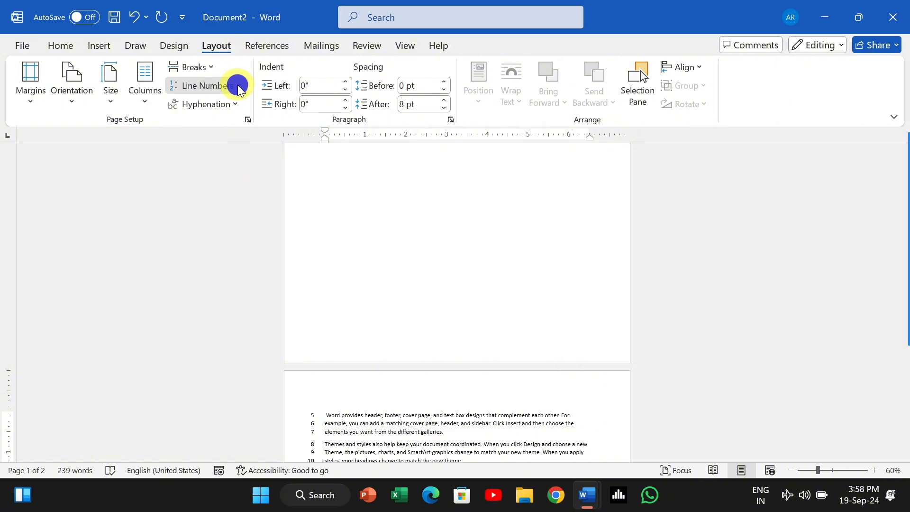
click(238, 86)
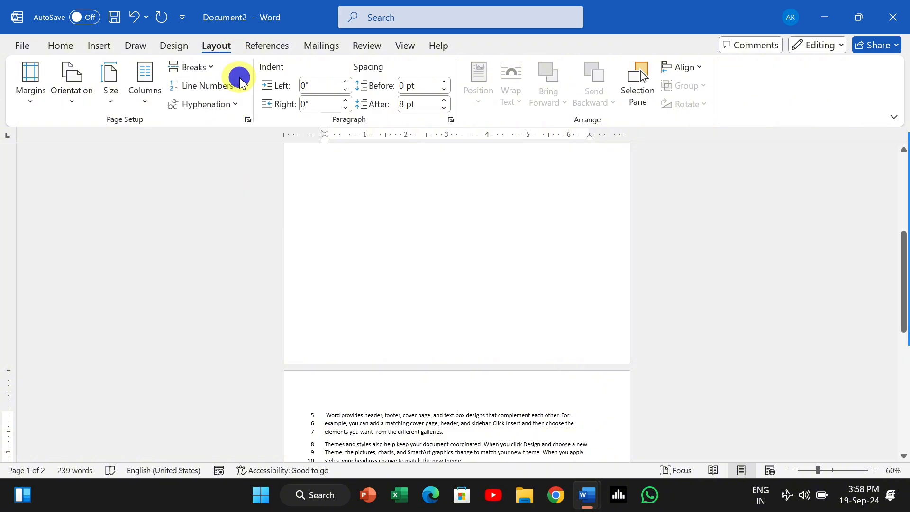
click(240, 82)
click(209, 148)
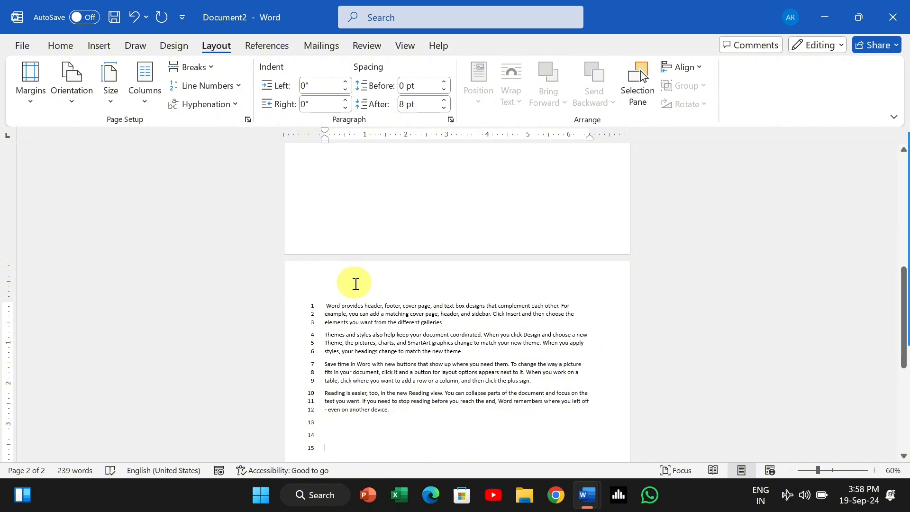
scroll(387, 265, up, 10)
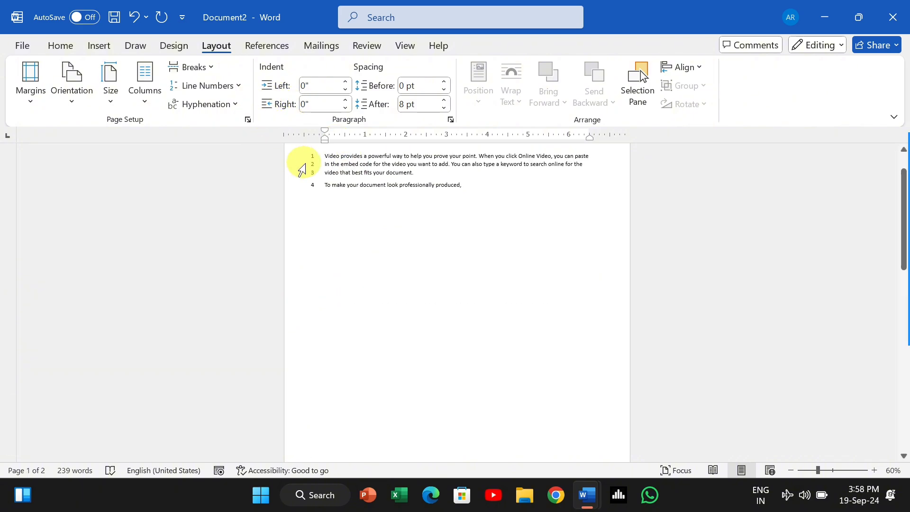
mouse_move(894, 164)
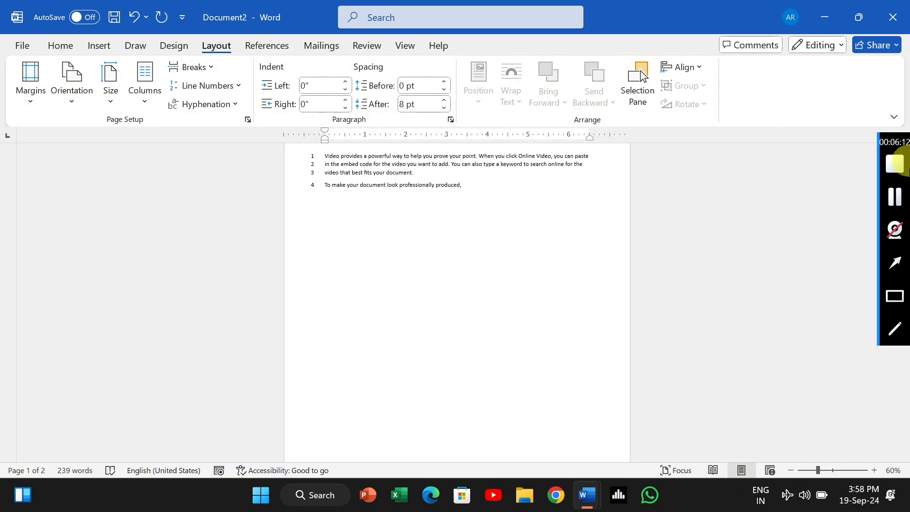
click(895, 161)
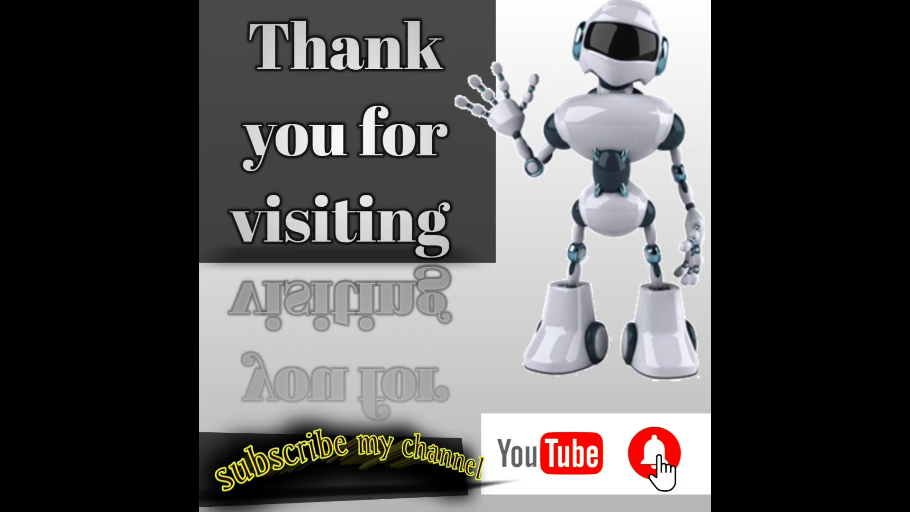